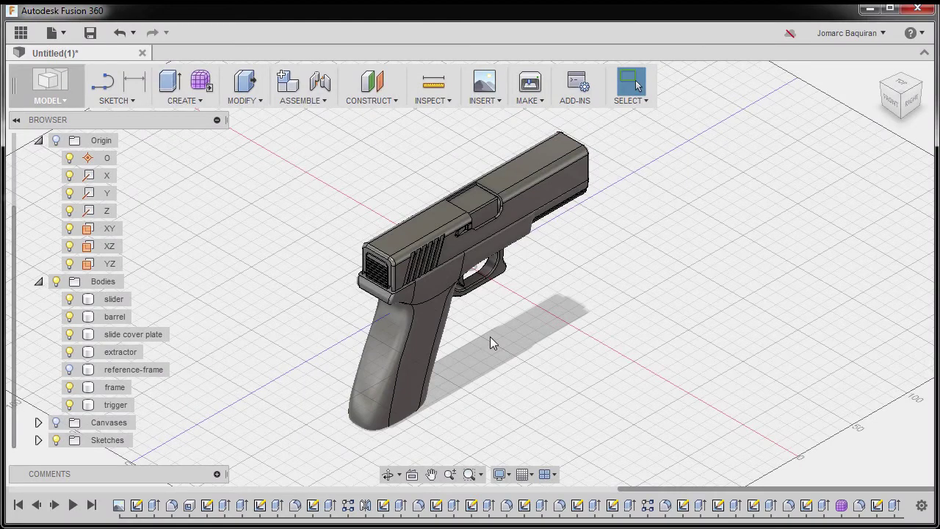
- Hide the slider, barrel, slide cover plate, extractor, reference-frame and trigger bodies, then zoom on the grip
click(381, 337)
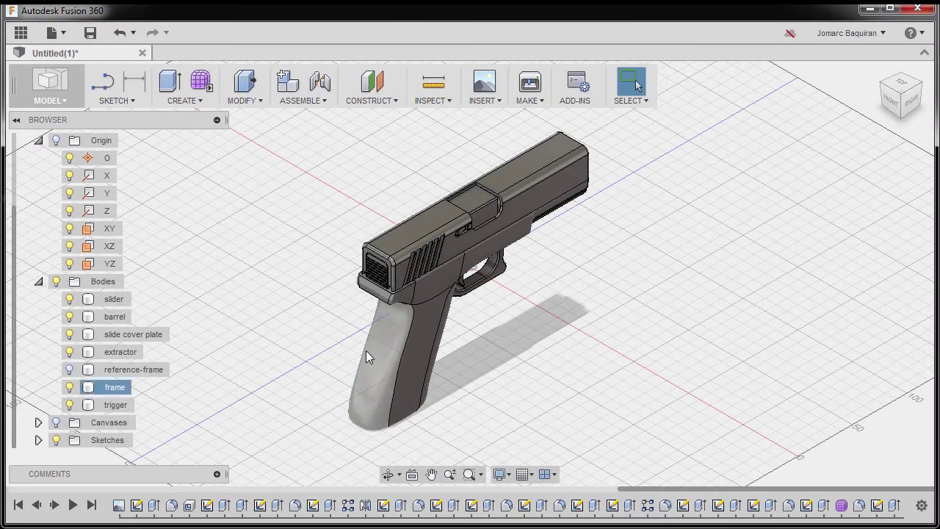
click(480, 340)
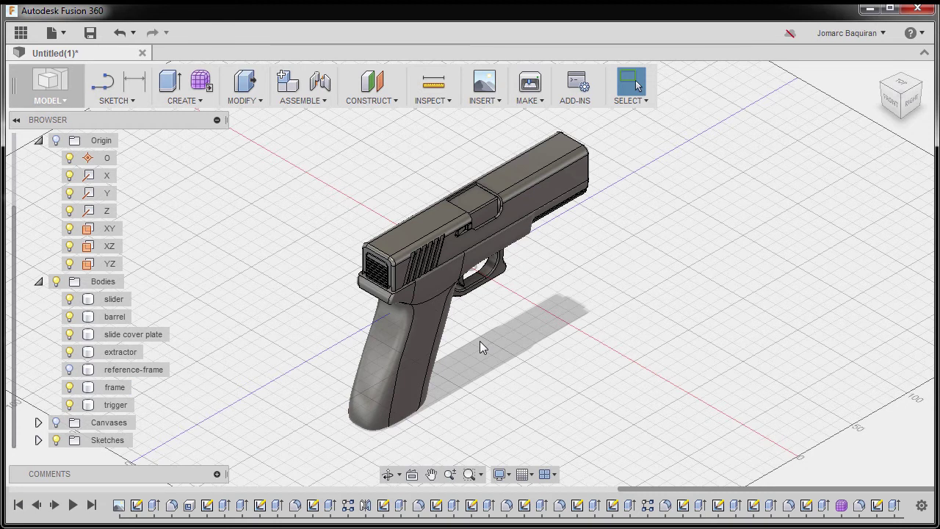
click(70, 300)
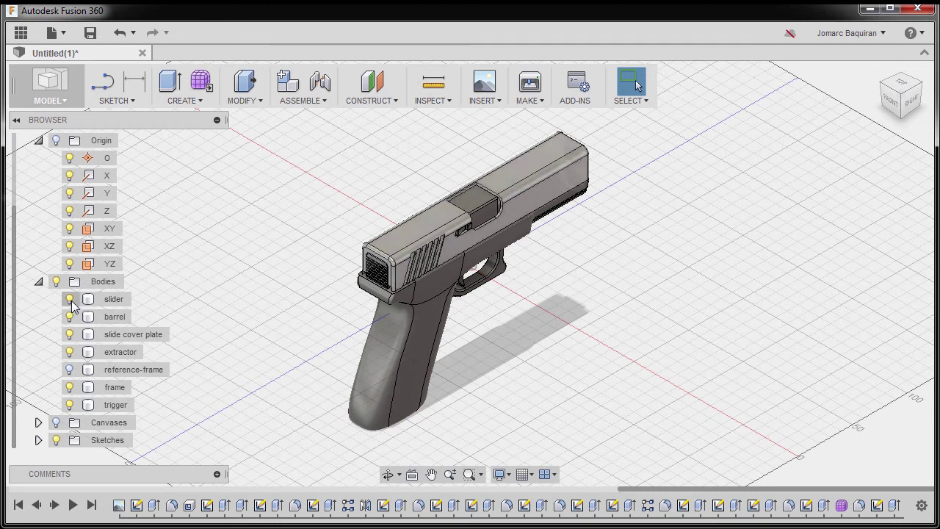
click(70, 299)
click(70, 316)
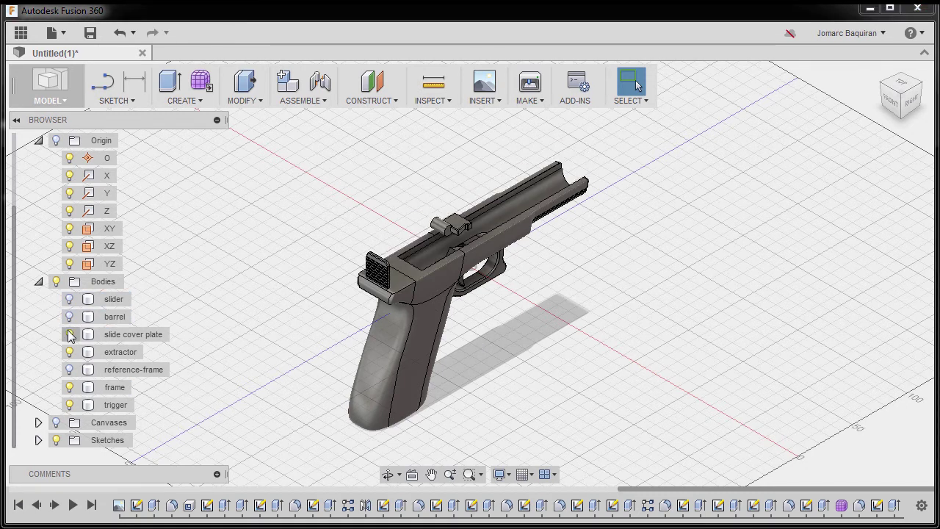
click(70, 334)
click(70, 352)
click(70, 369)
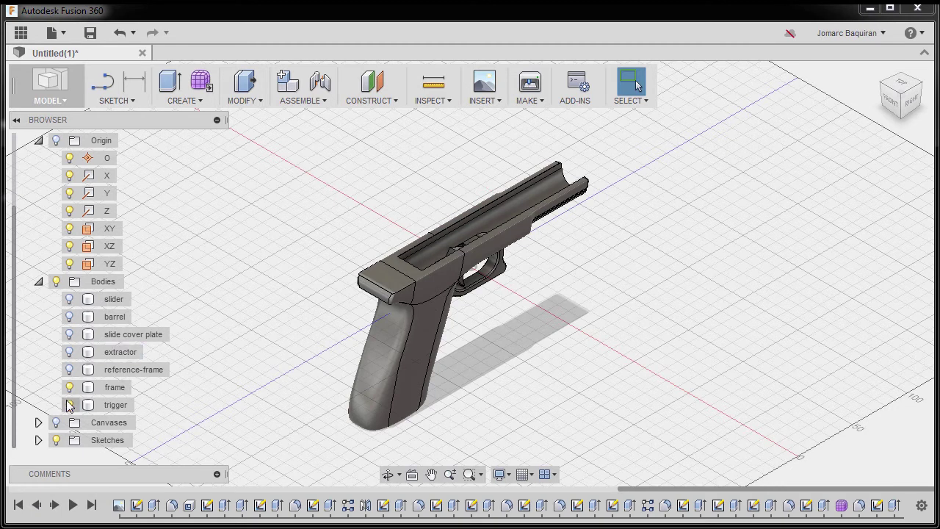
click(70, 404)
scroll(539, 318, up, 3)
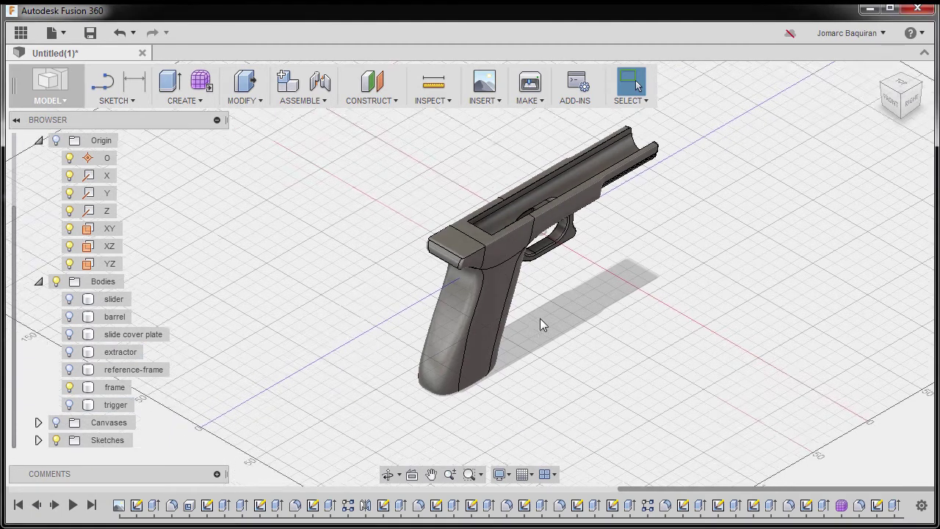
scroll(588, 292, up, 2)
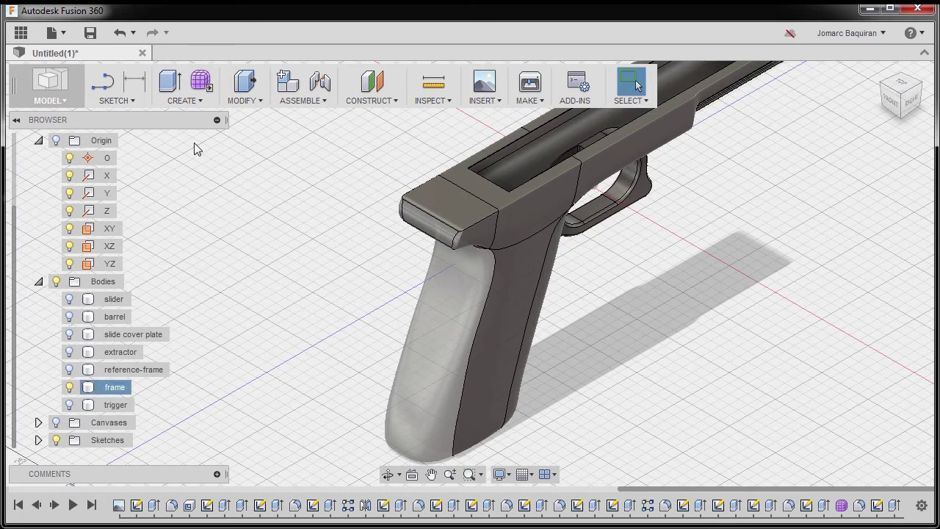
- Switch from Model to the Patch workspace and choose Offset from the Create menu
click(66, 104)
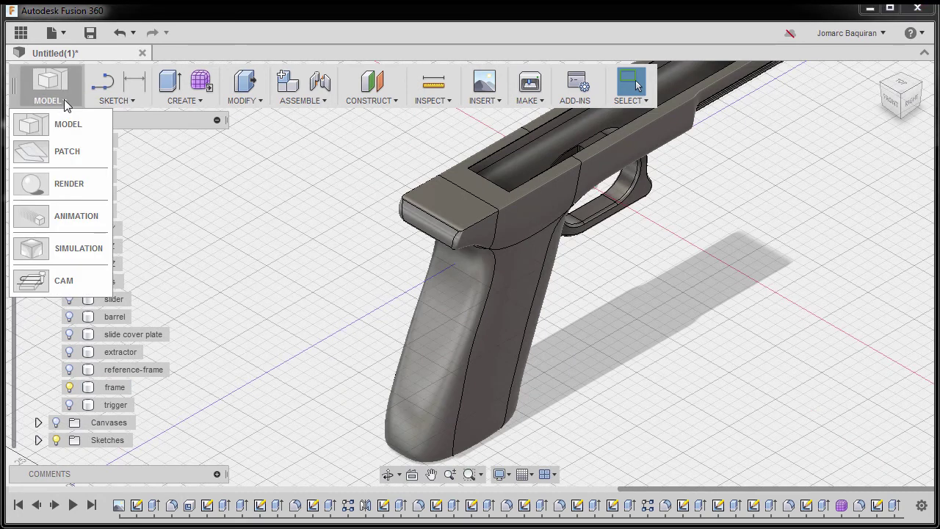
click(64, 152)
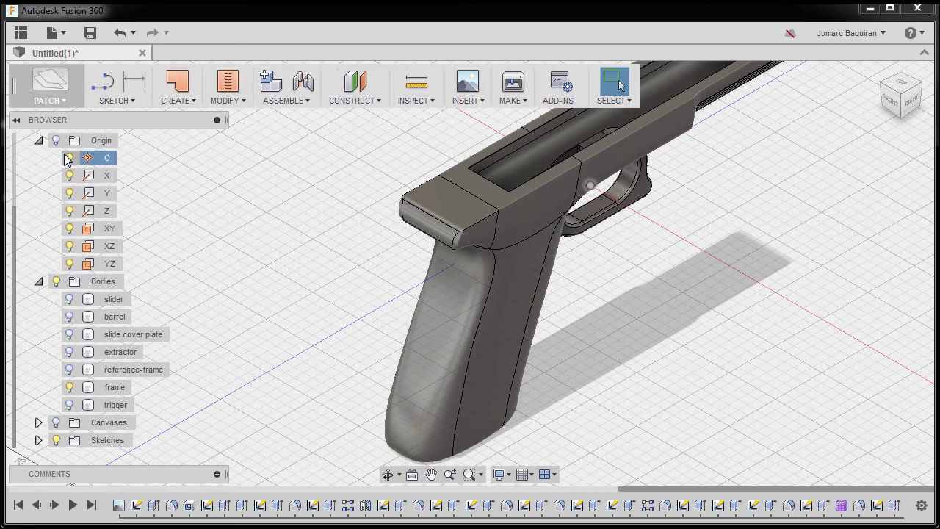
click(180, 103)
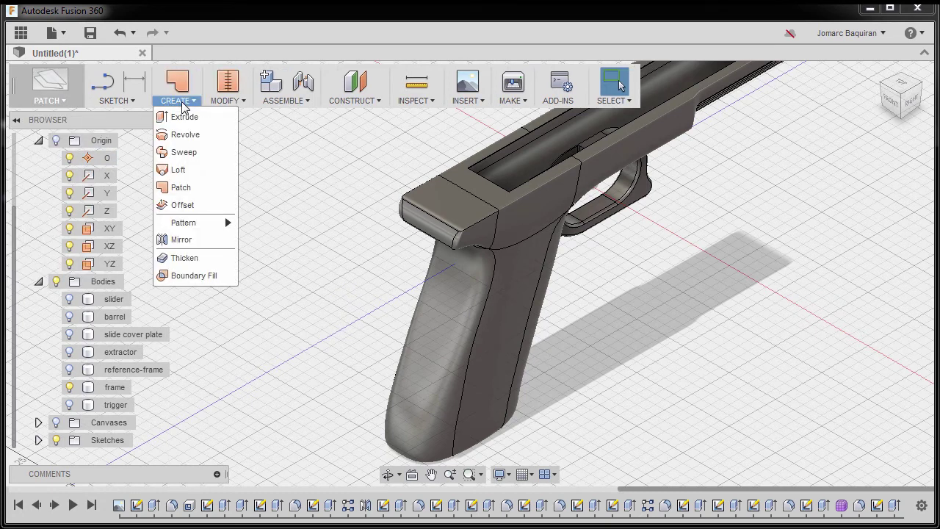
click(184, 206)
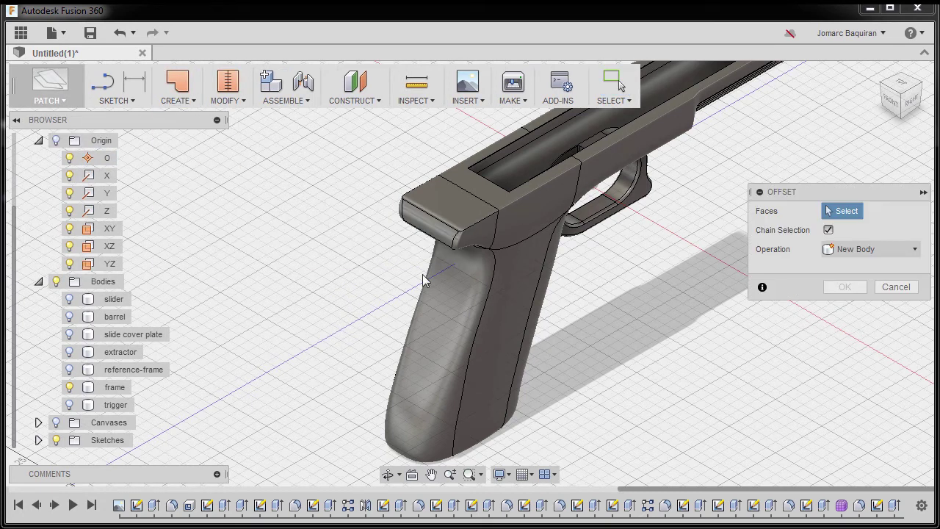
- Offset the frame's chain-selected faces by 0.00 mm as a New Body, Body12
click(493, 271)
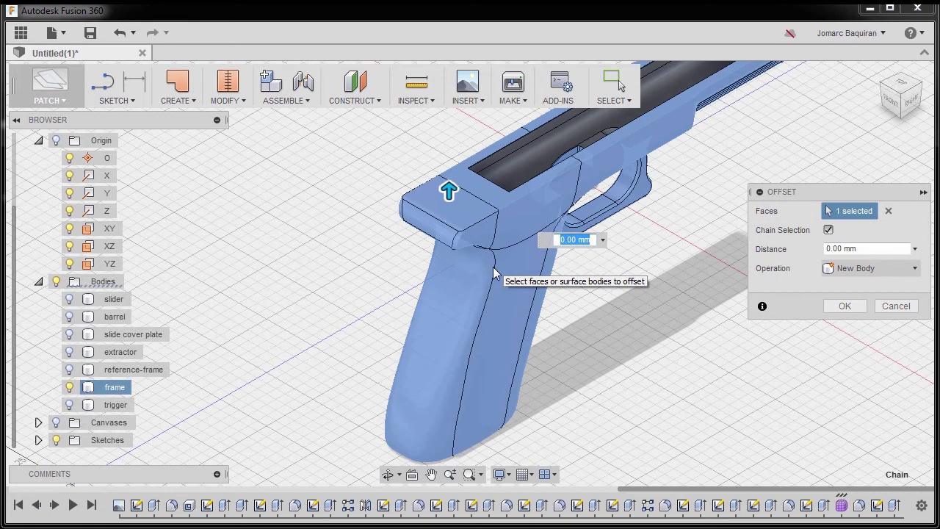
click(884, 249)
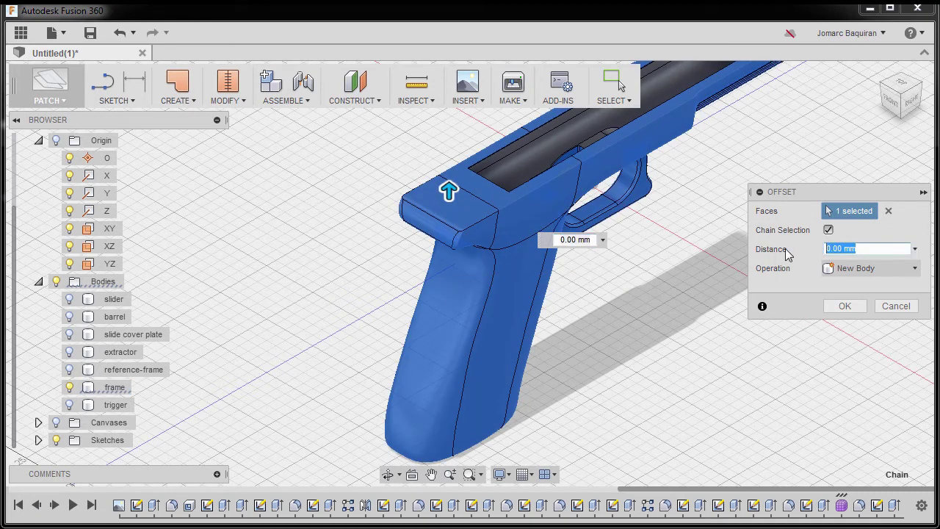
click(869, 279)
click(870, 279)
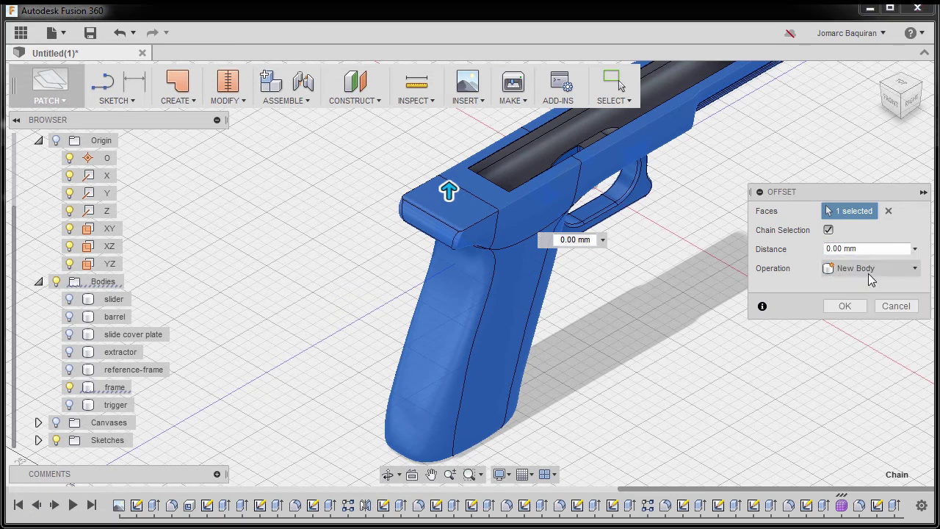
click(845, 306)
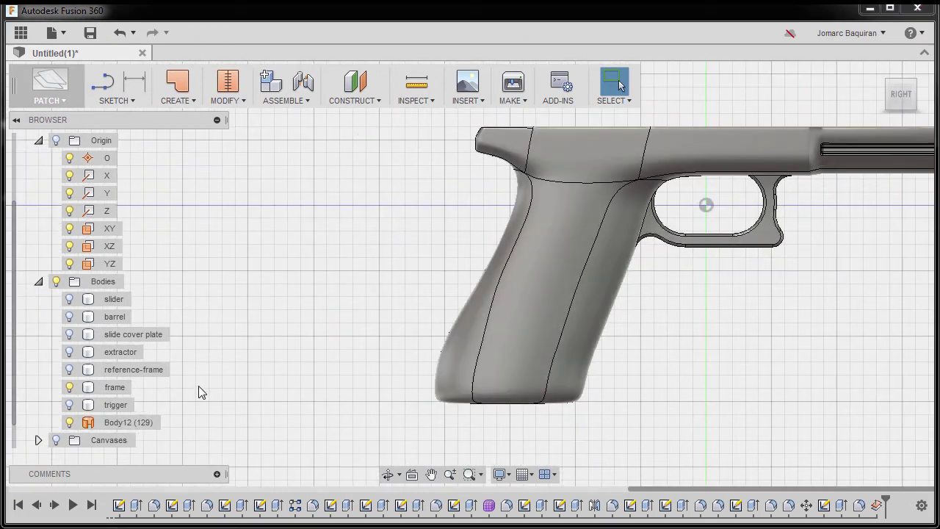
- Move Body12 100 mm along Z away from the frame
key(m)
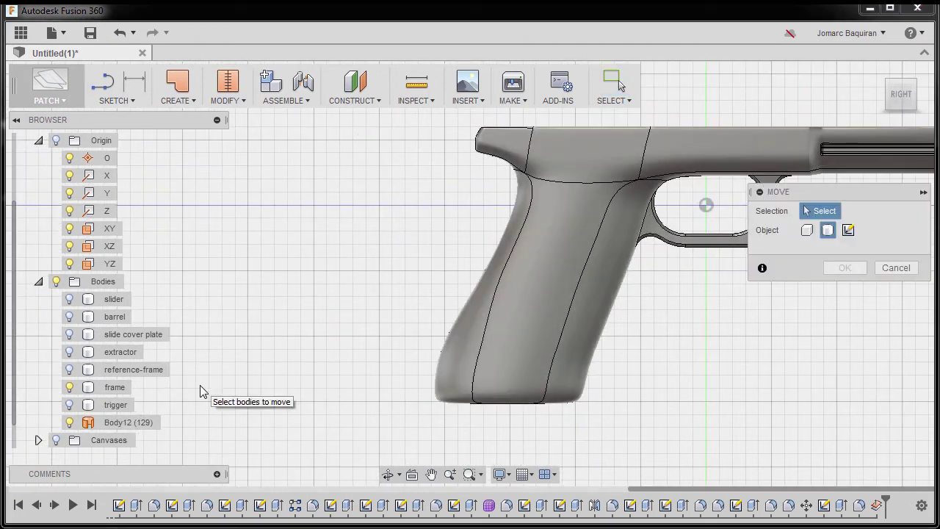
click(138, 423)
scroll(551, 352, down, 4)
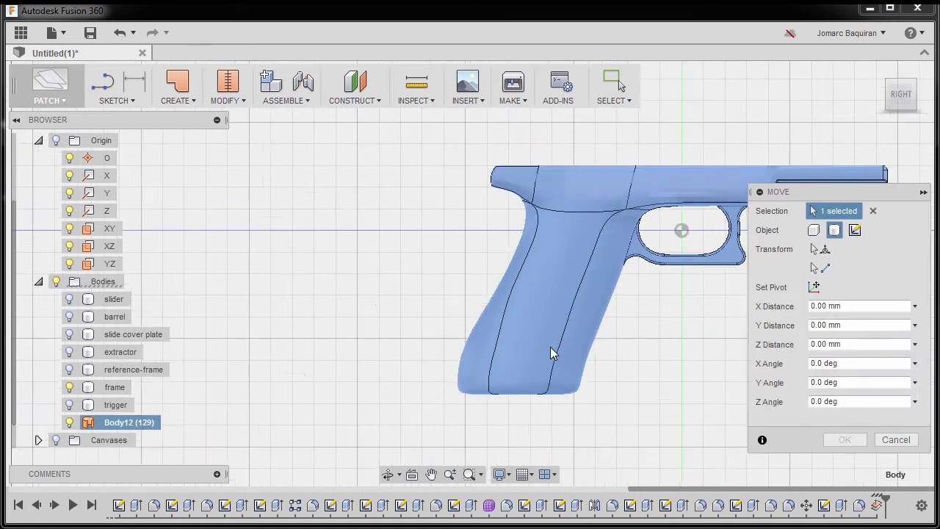
drag(686, 389, 431, 388)
middle_drag(573, 348, 662, 314)
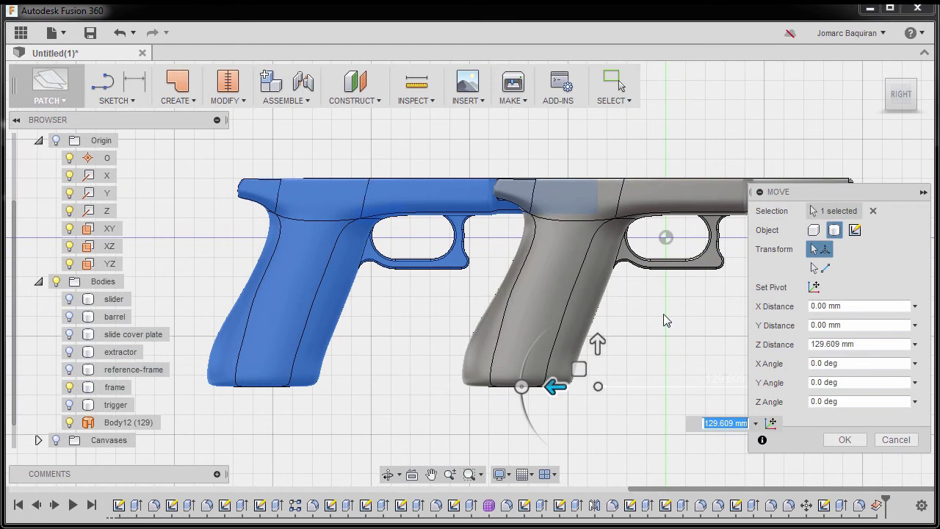
click(872, 344)
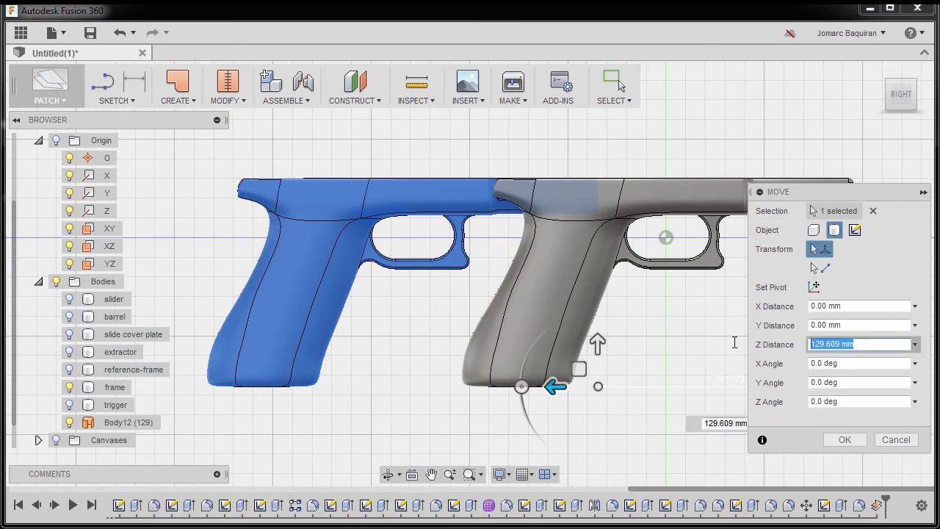
text(100)
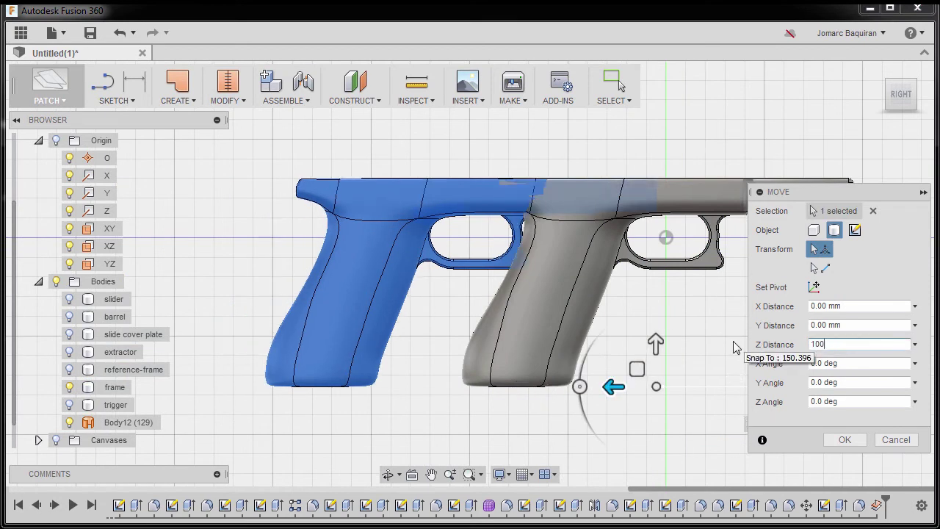
click(844, 439)
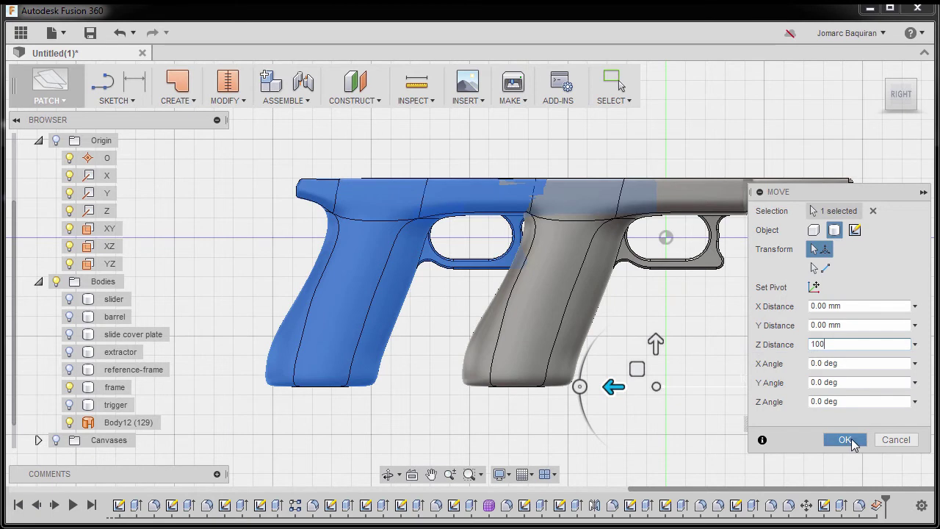
- Hide the original frame body and select the Body12 surface
click(635, 311)
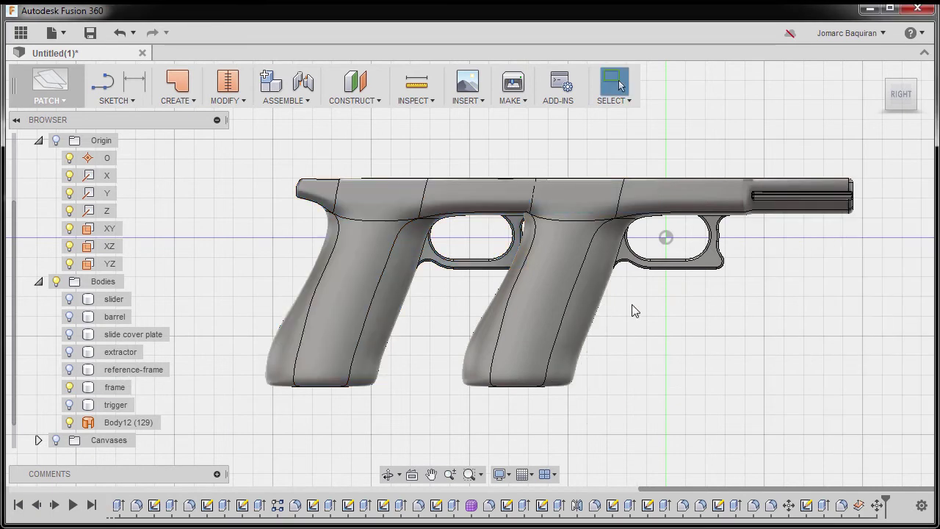
click(69, 387)
click(384, 267)
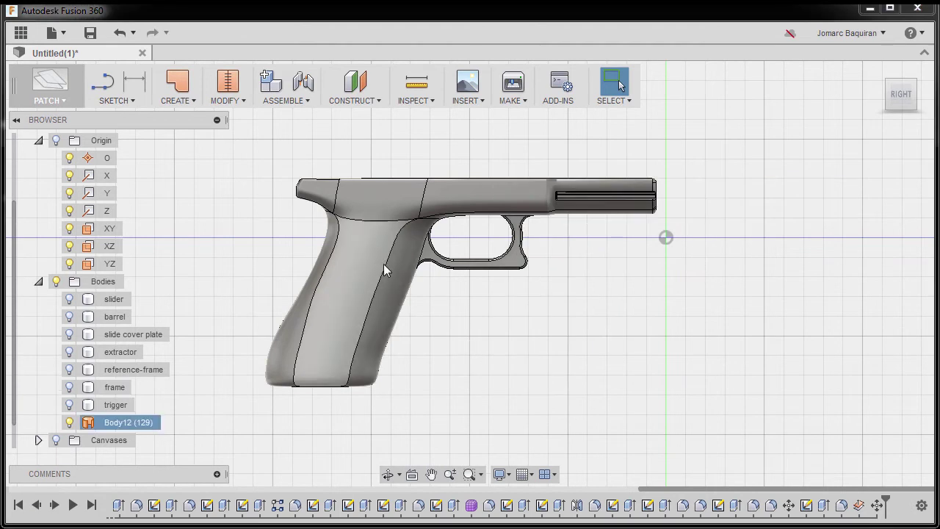
- Window-select and delete the slide, trigger guard and top grip faces of Body12
click(392, 158)
drag(397, 144, 718, 229)
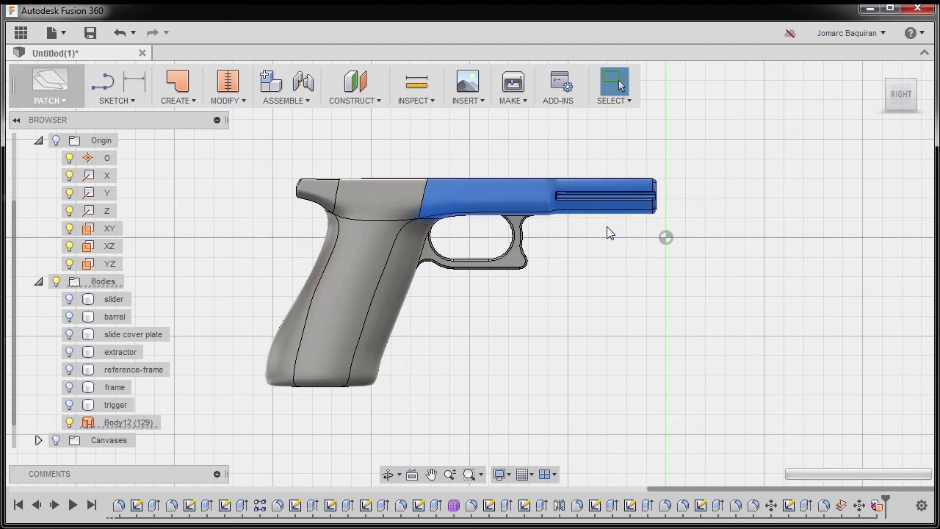
key(Delete)
drag(395, 157, 610, 310)
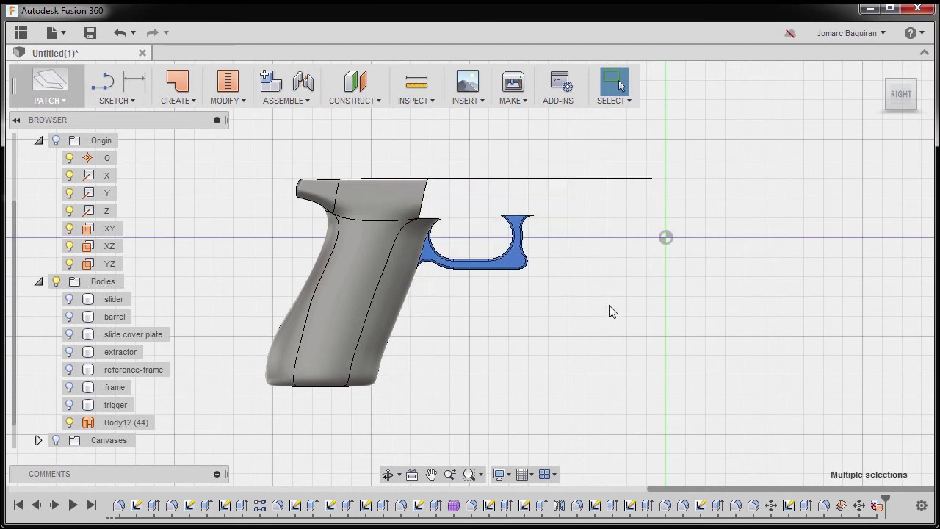
key(Delete)
drag(263, 138, 503, 251)
key(Delete)
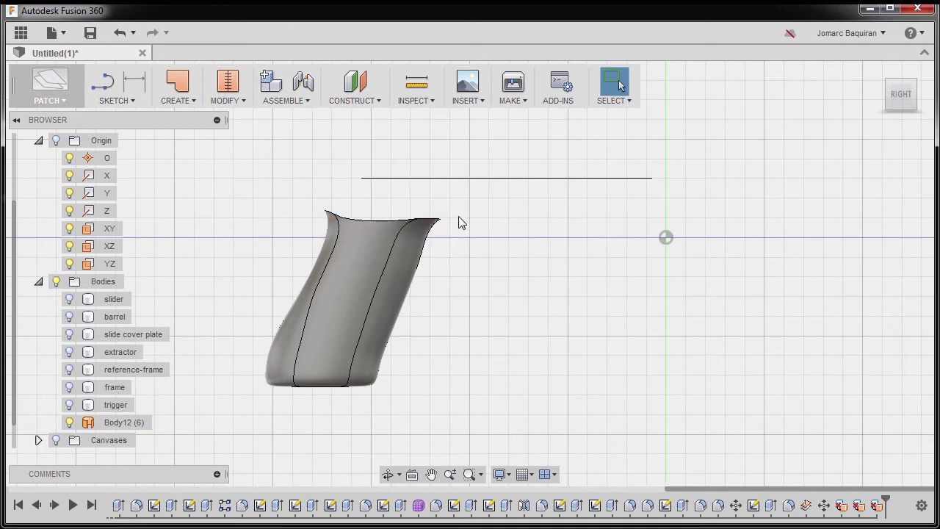
- Delete the long leftover edge from Body12, viewed from an angle
mouse_move(458, 213)
shift+middle_down()
mouse_move(501, 266)
mouse_move(413, 222)
mouse_move(441, 218)
mouse_move(411, 279)
mouse_move(593, 294)
shift+middle_up()
click(453, 193)
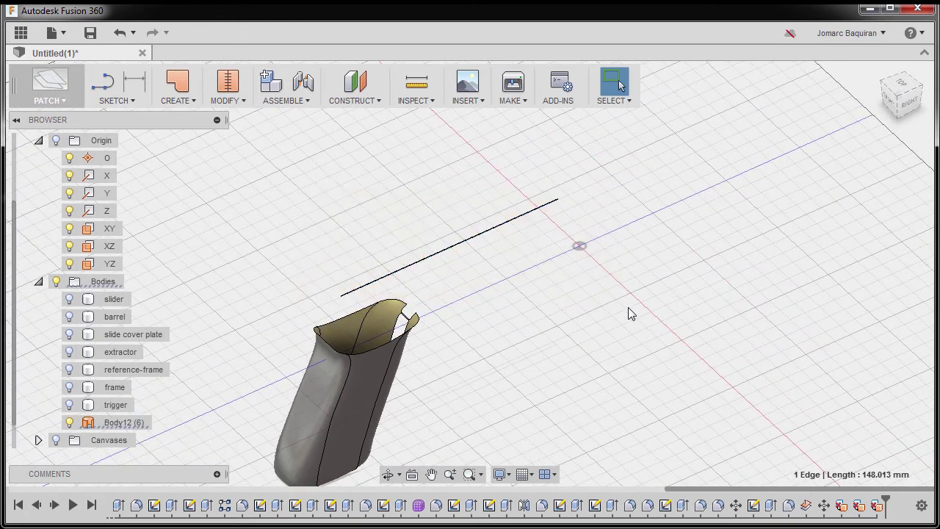
key(Delete)
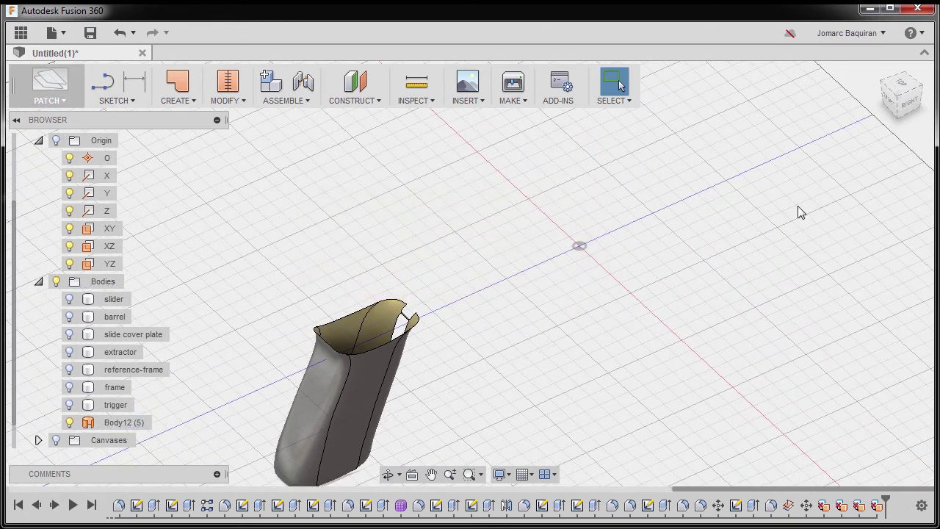
click(910, 104)
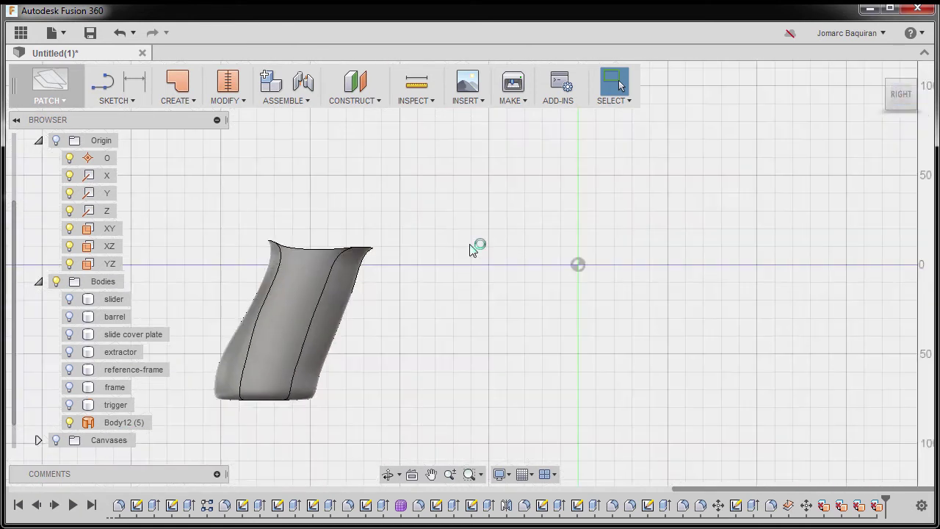
scroll(441, 250, up, 5)
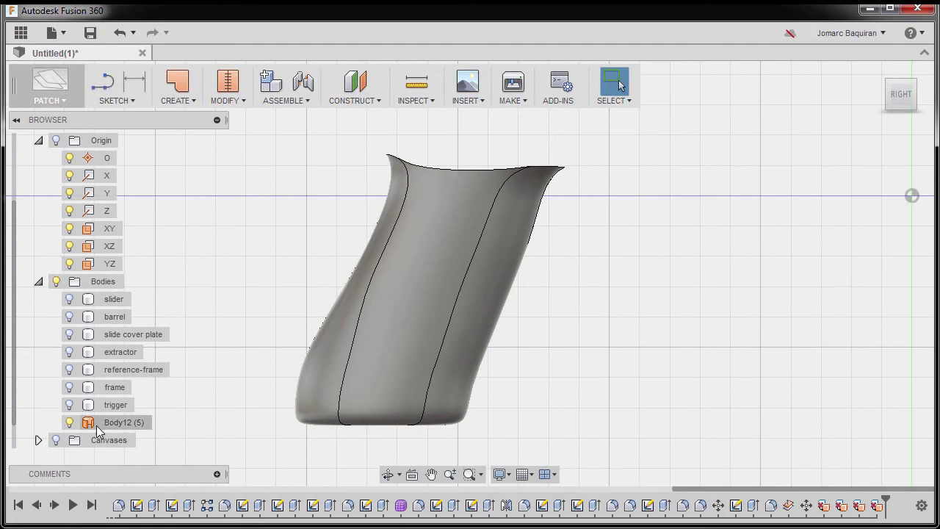
click(412, 225)
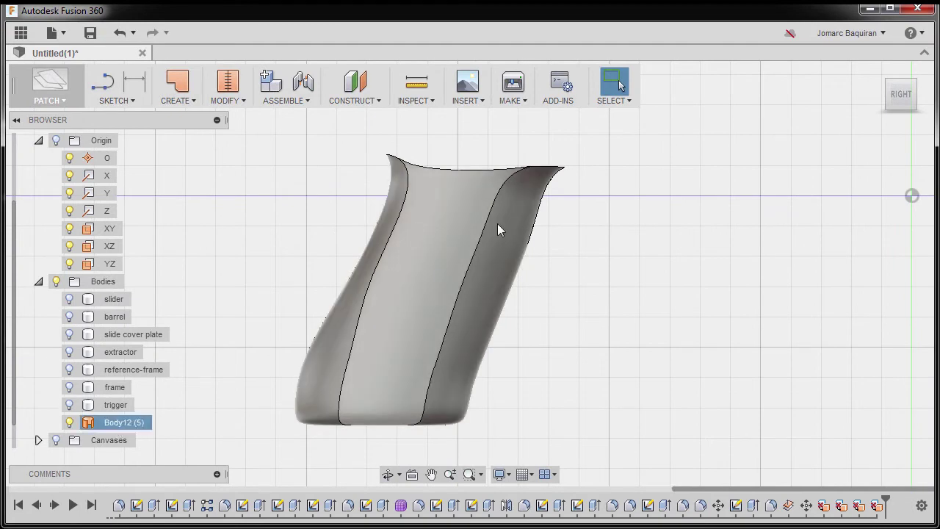
click(252, 257)
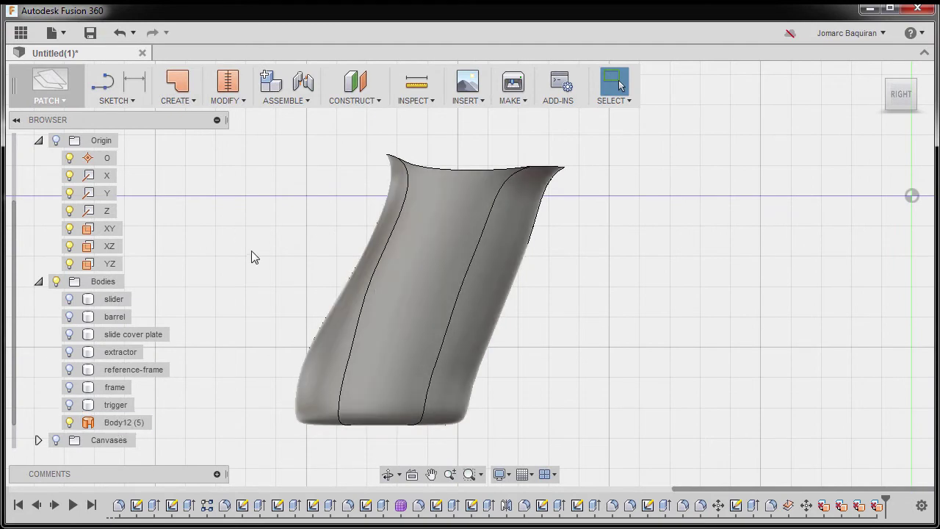
click(130, 429)
click(131, 431)
click(133, 432)
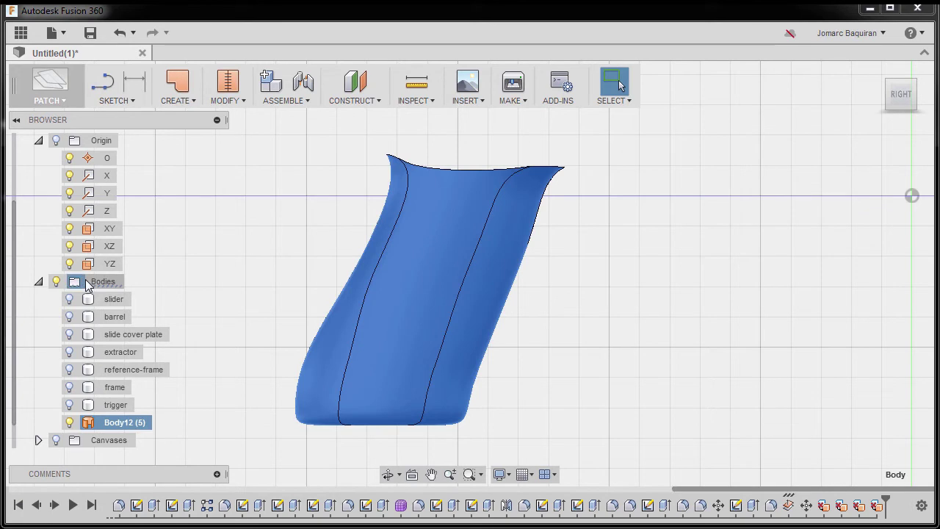
- Paste a copy of the grip body into the Bodies folder as Body14, unmoved
click(88, 284)
key(ctrl+v)
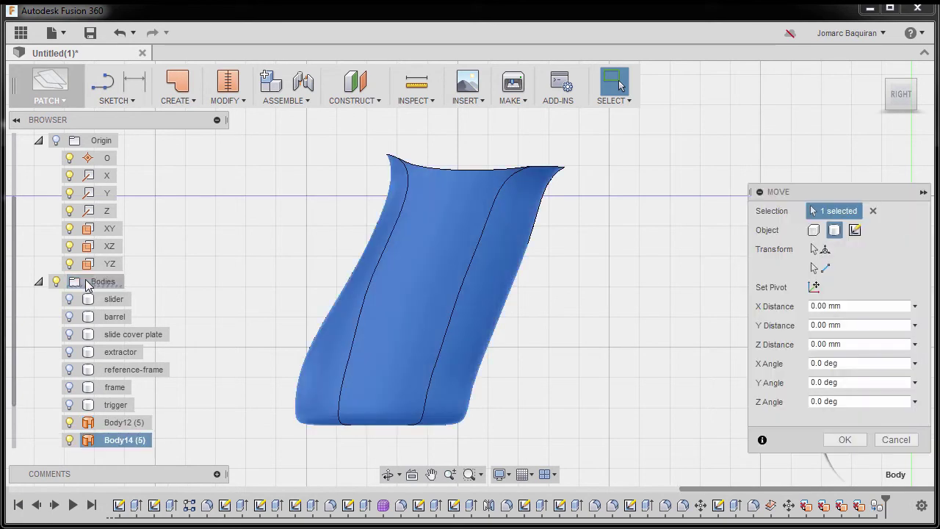
click(844, 439)
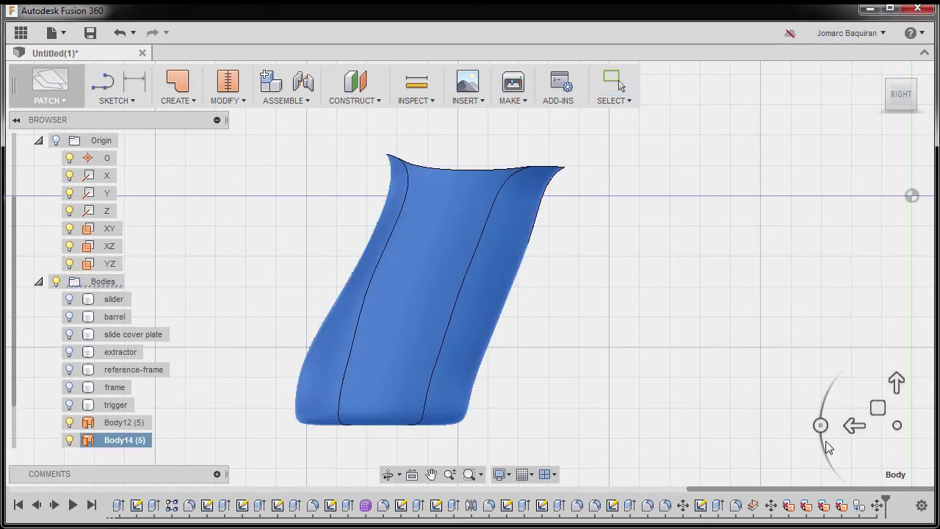
click(104, 284)
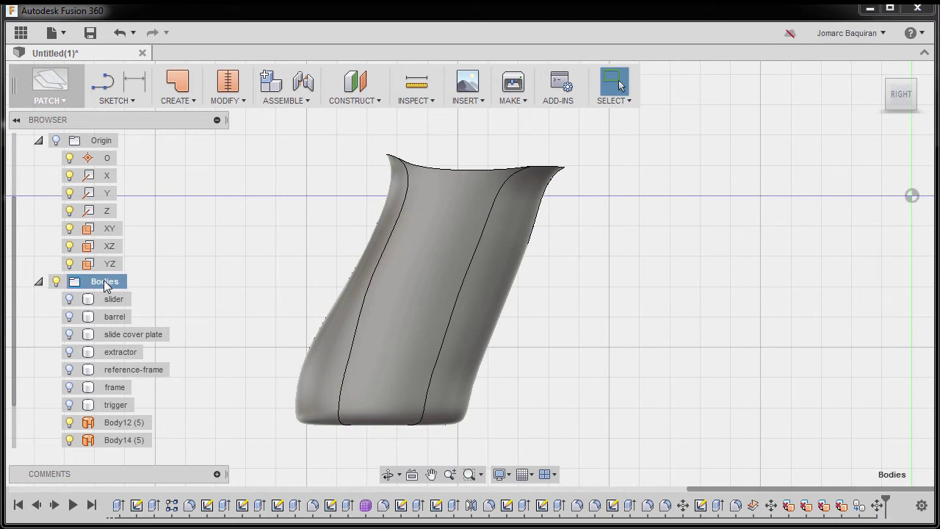
- Place a third unmoved grip copy and rename Body12 to back-handle
key(m)
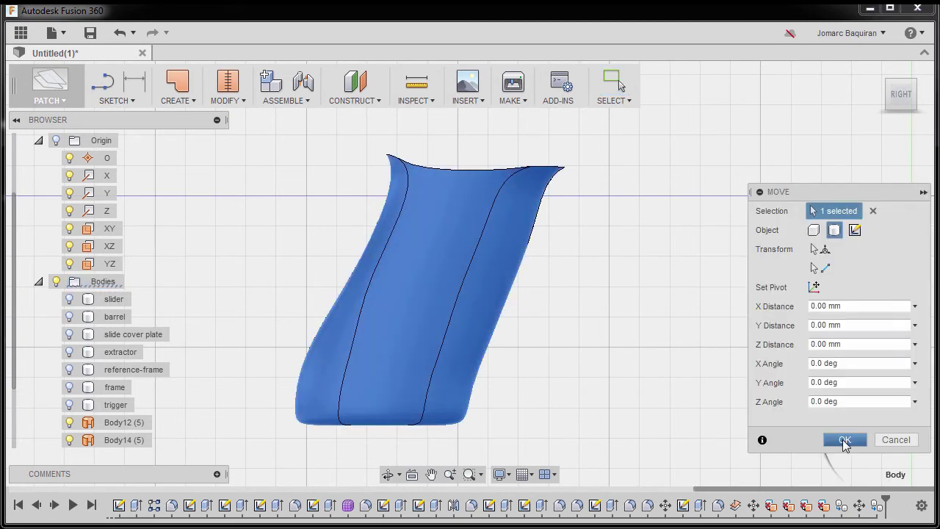
click(844, 439)
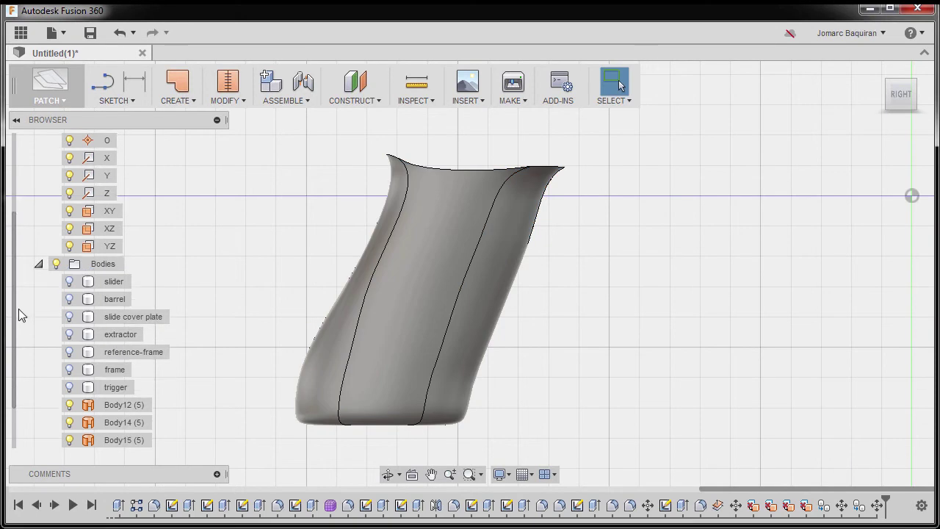
click(116, 391)
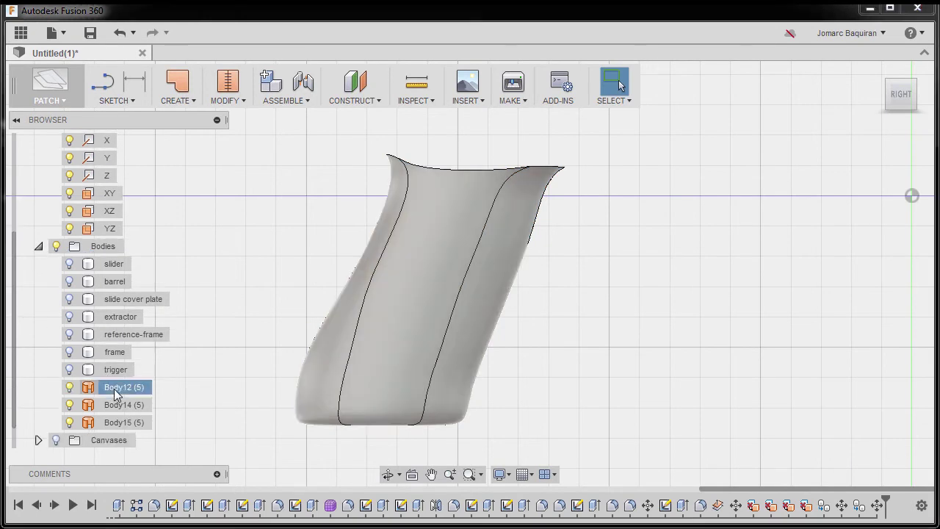
double_click(118, 389)
text(back)
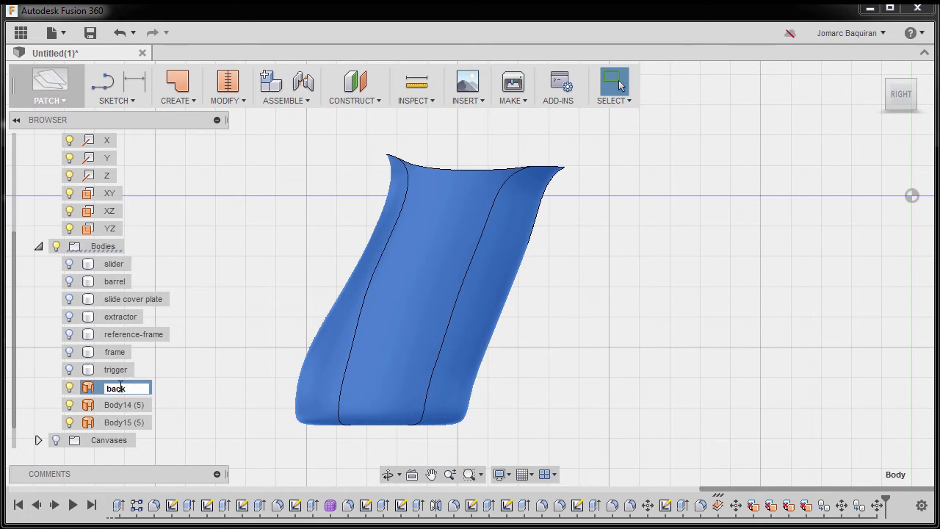
text(-handle)
key(ctrl+a)
key(ctrl+c)
key(Return)
- Rename Body14 to side-handle
double_click(122, 406)
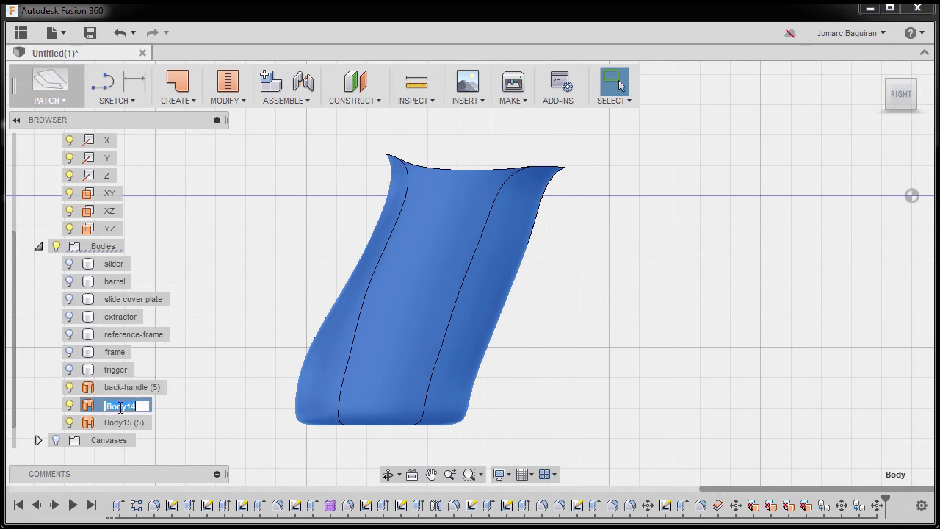
key(ctrl+v)
double_click(122, 406)
text(f)
key(BackSpace)
text(side)
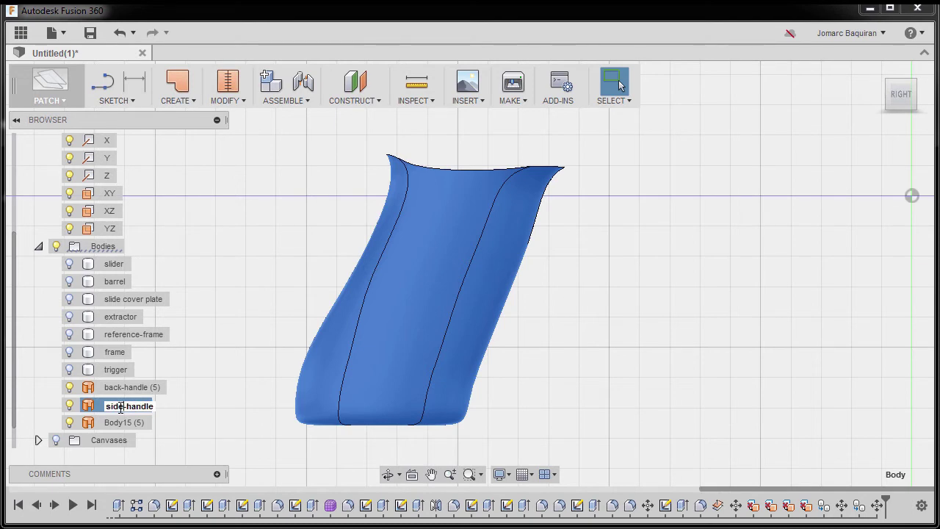
click(119, 428)
- Rename Body15 to front-handle
double_click(118, 424)
key(ctrl+v)
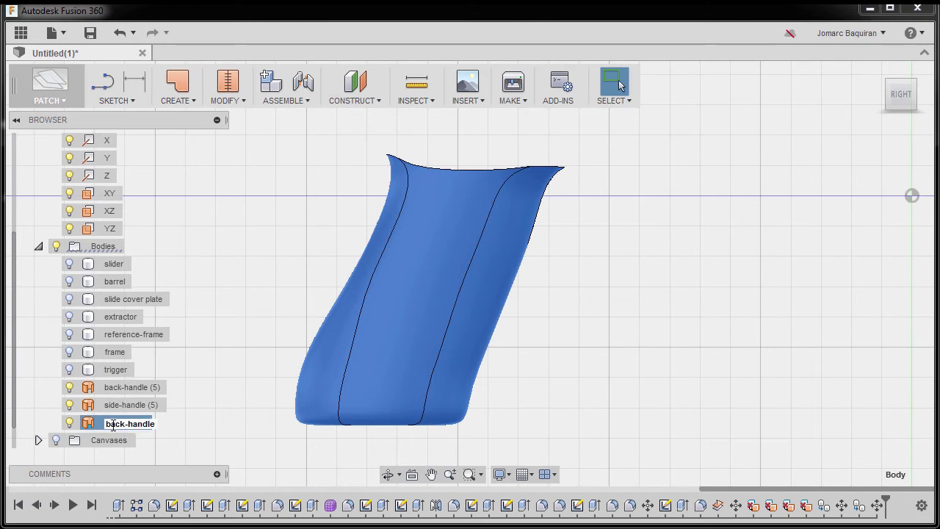
double_click(113, 425)
text(front)
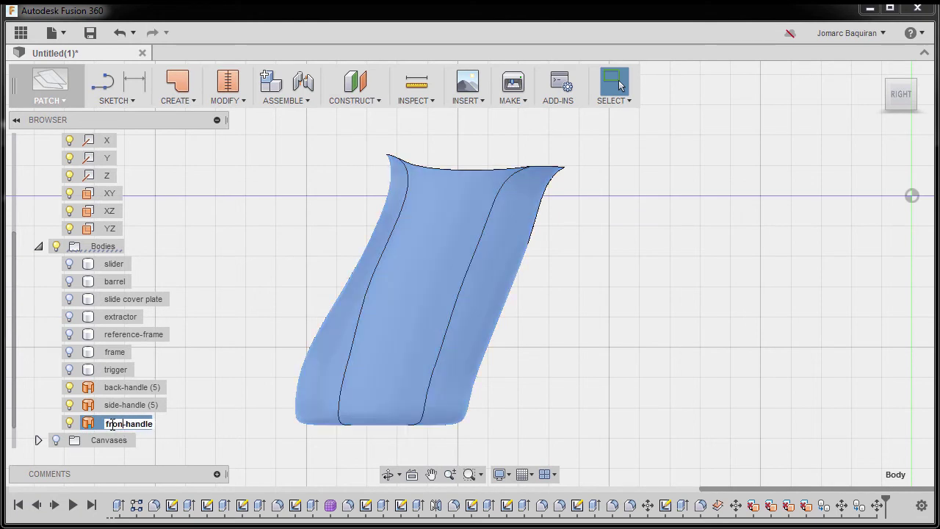
key(Return)
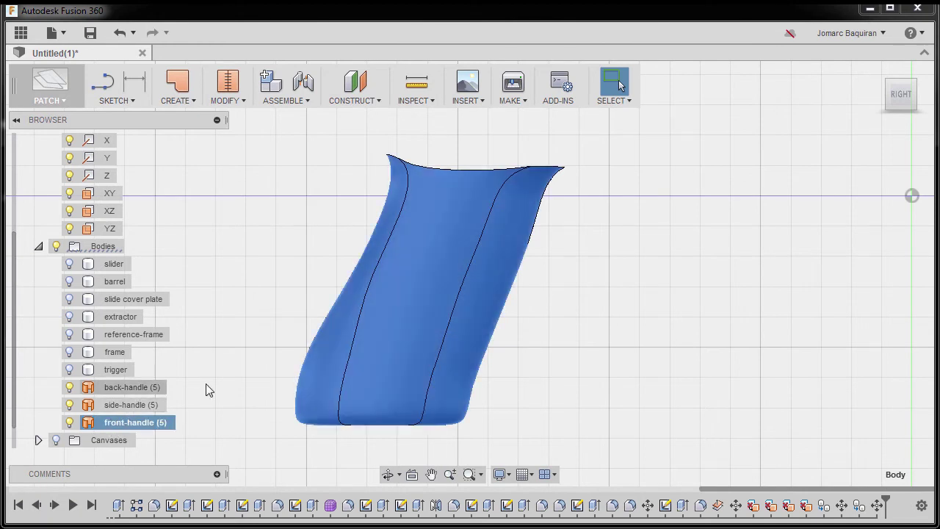
- Delete the right-side, middle and front faces of back-handle
ctrl+click(71, 408)
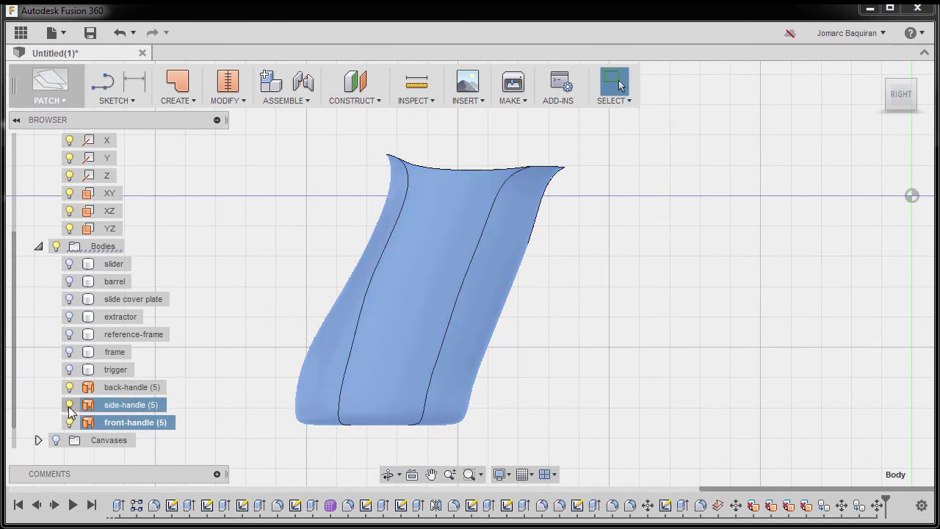
ctrl+click(69, 408)
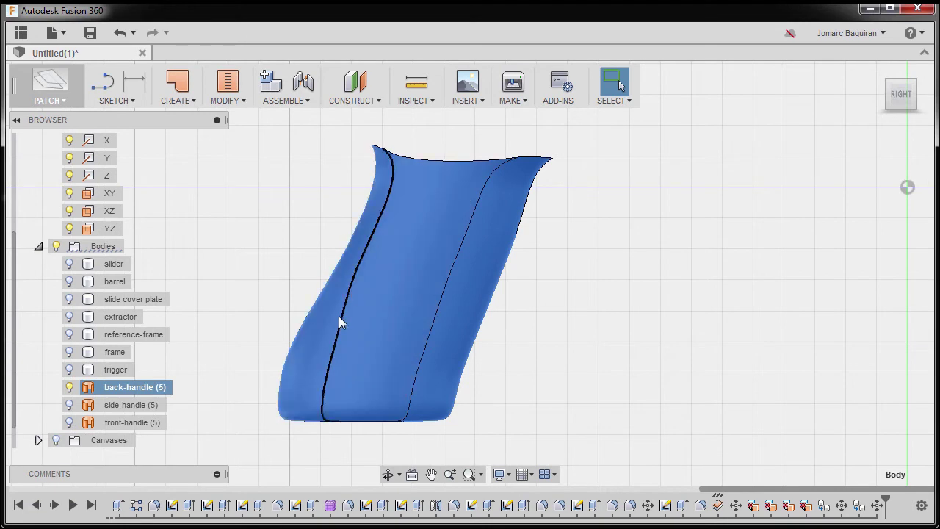
click(478, 284)
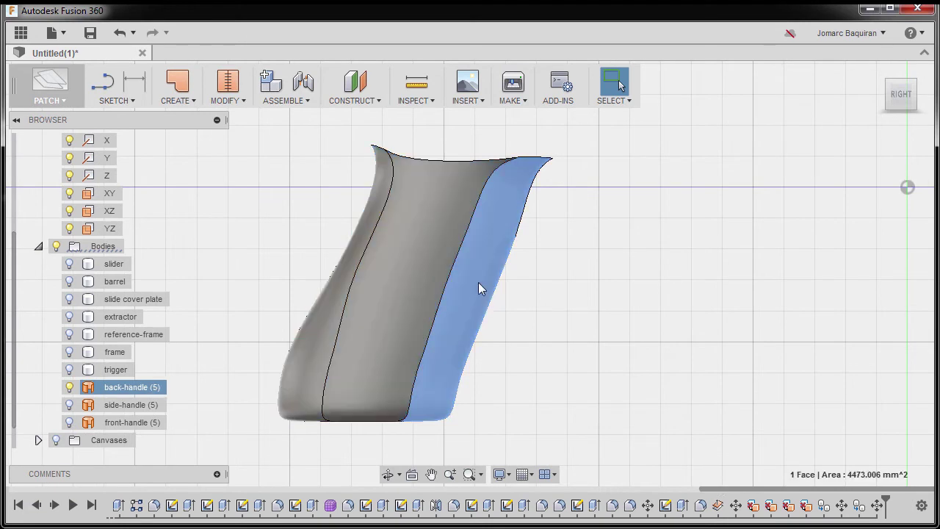
key(Delete)
click(420, 268)
key(Delete)
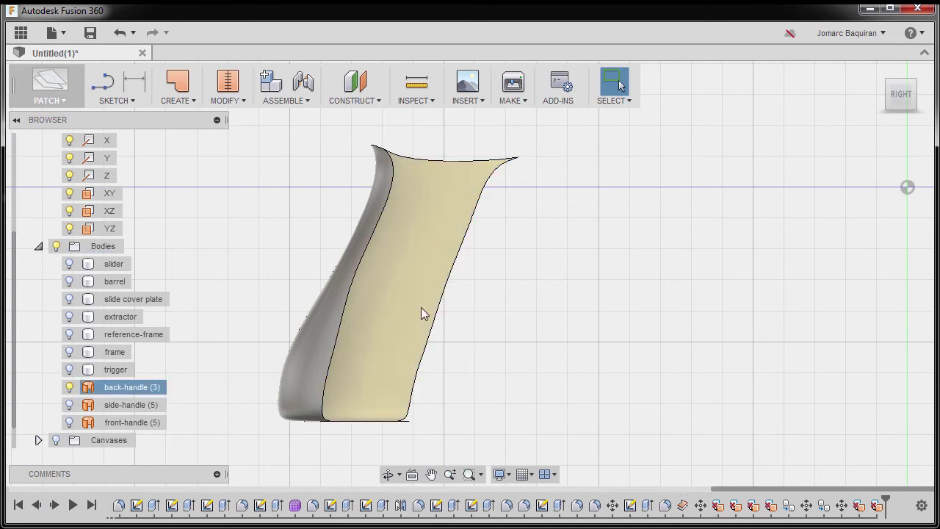
click(421, 268)
mouse_move(420, 268)
shift+middle_down()
mouse_move(484, 302)
mouse_move(425, 286)
shift+middle_up()
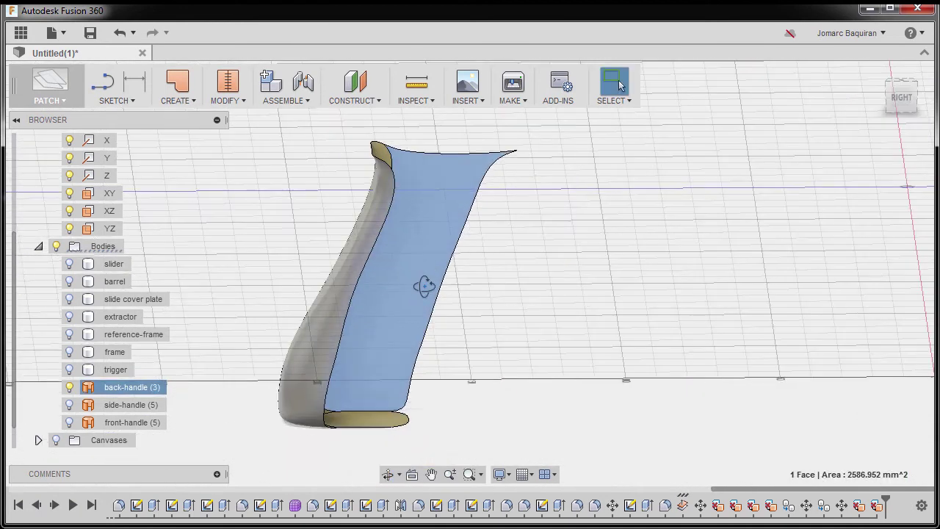
key(Delete)
- Delete back-handle's bottom face, leaving the curved back strip, and switch to the Model workspace
shift+middle_drag(450, 346, 336, 273)
drag(332, 273, 519, 379)
key(Delete)
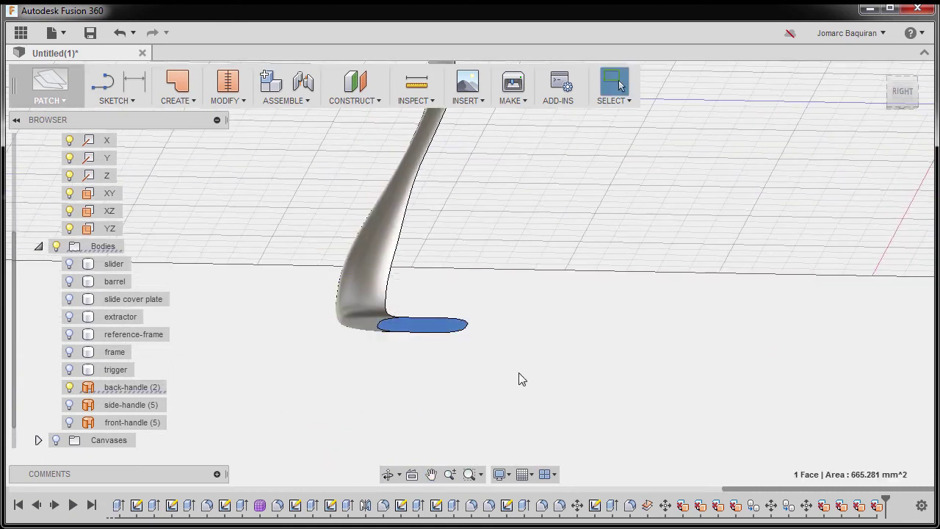
shift+middle_drag(451, 272, 389, 268)
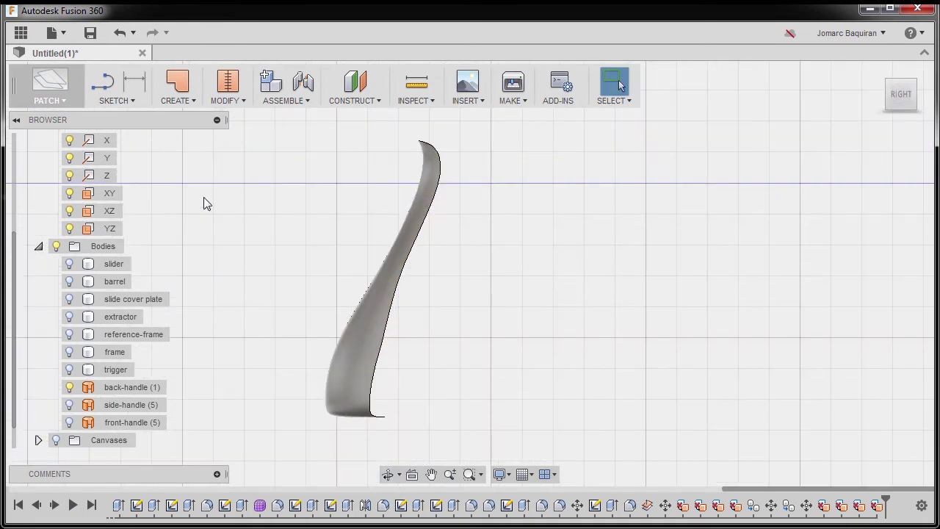
click(63, 101)
click(62, 125)
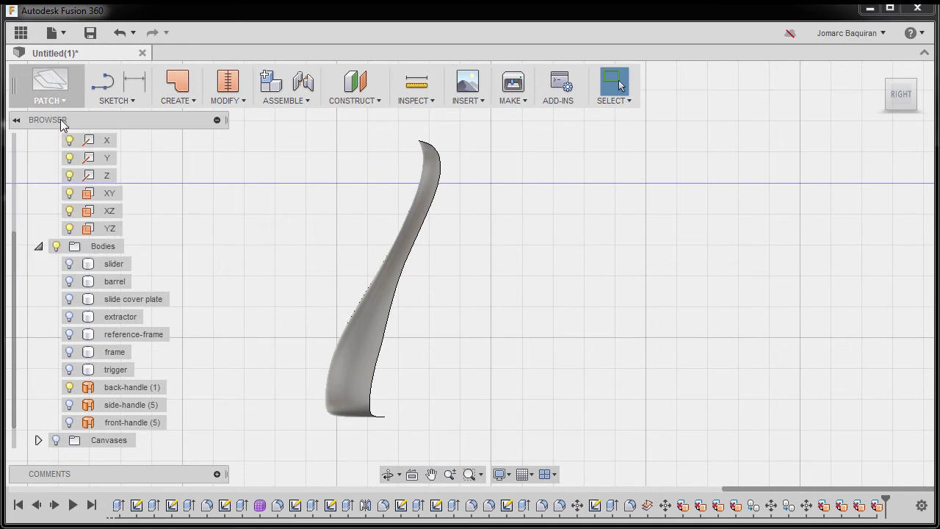
- Thicken the back-handle surface by 0.5 mm into a new solid, Body16
click(253, 103)
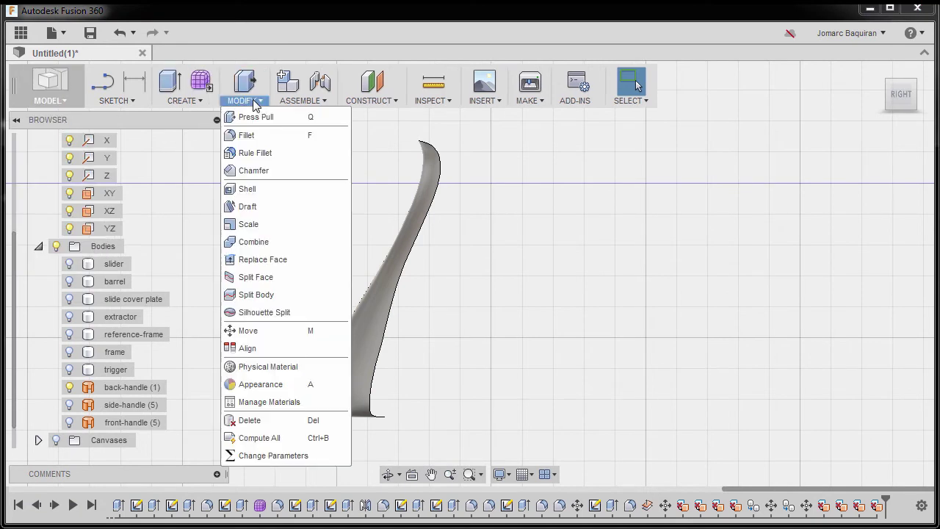
mouse_move(202, 105)
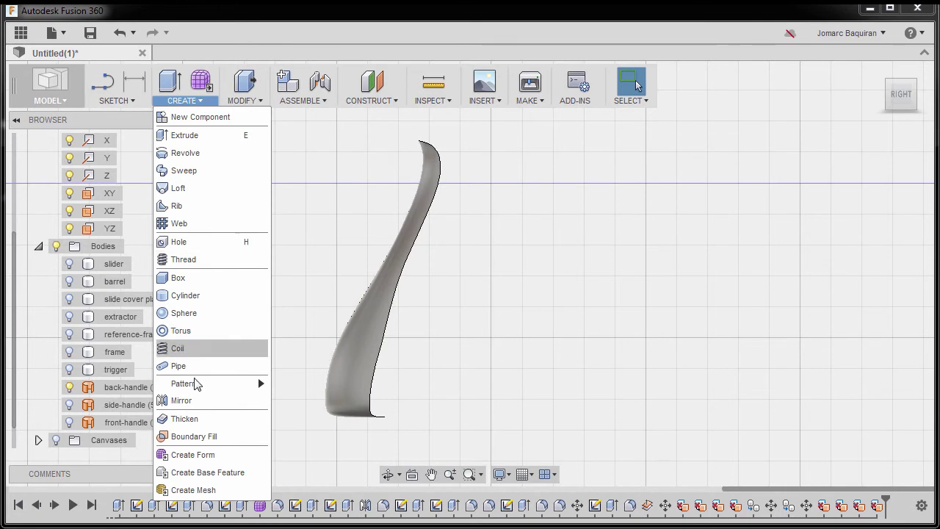
click(209, 424)
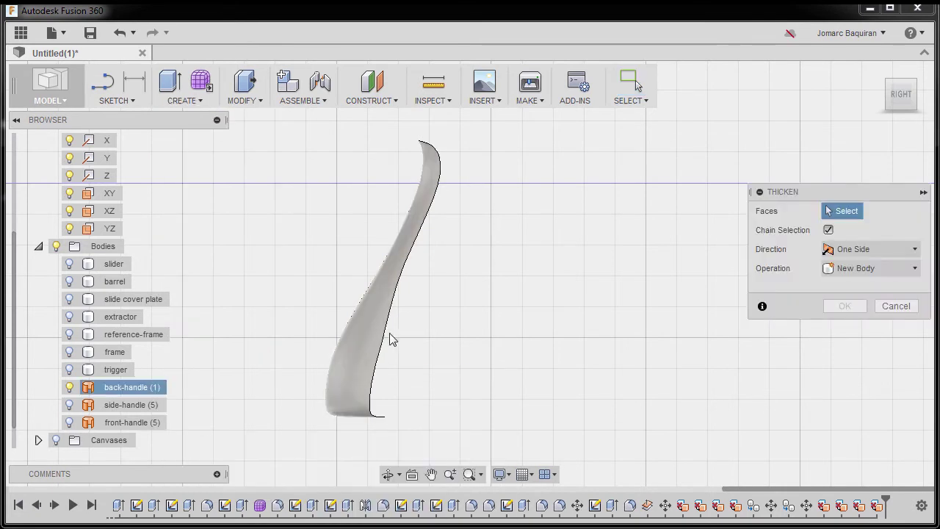
click(386, 308)
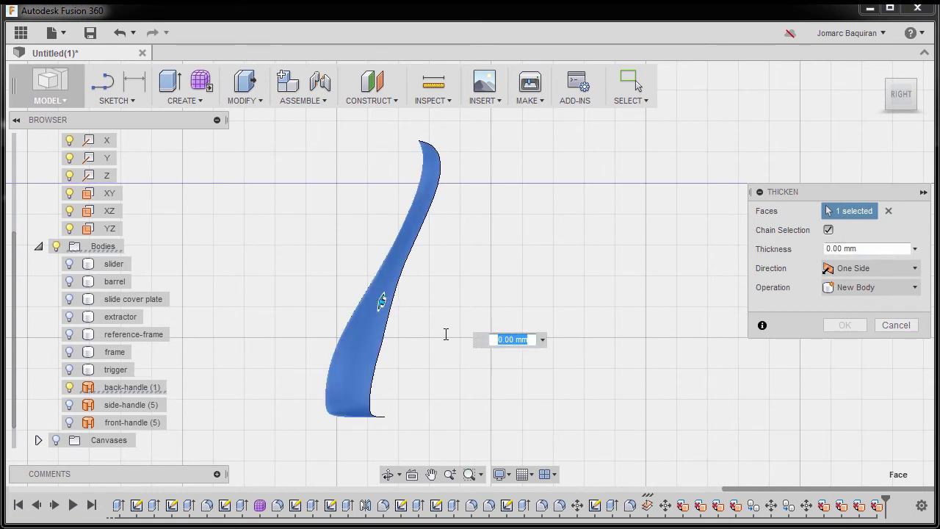
text(.5)
key(Return)
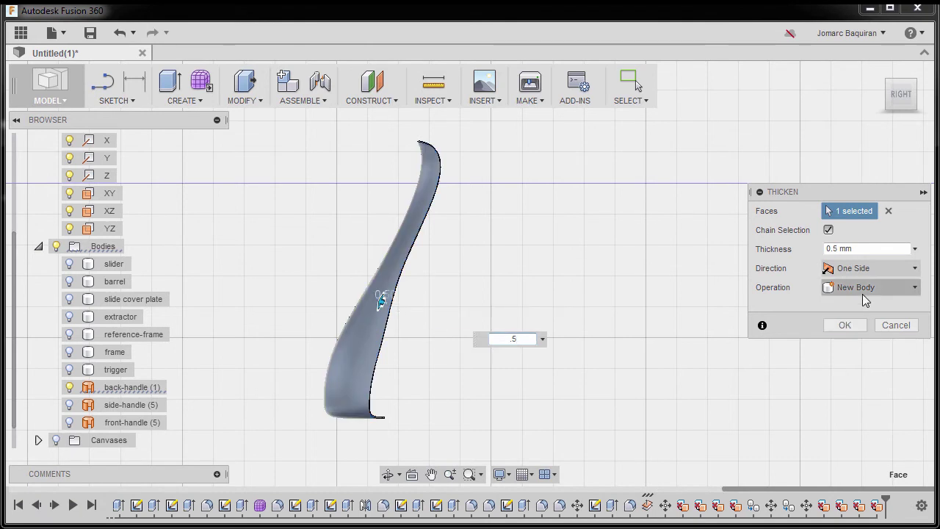
click(845, 324)
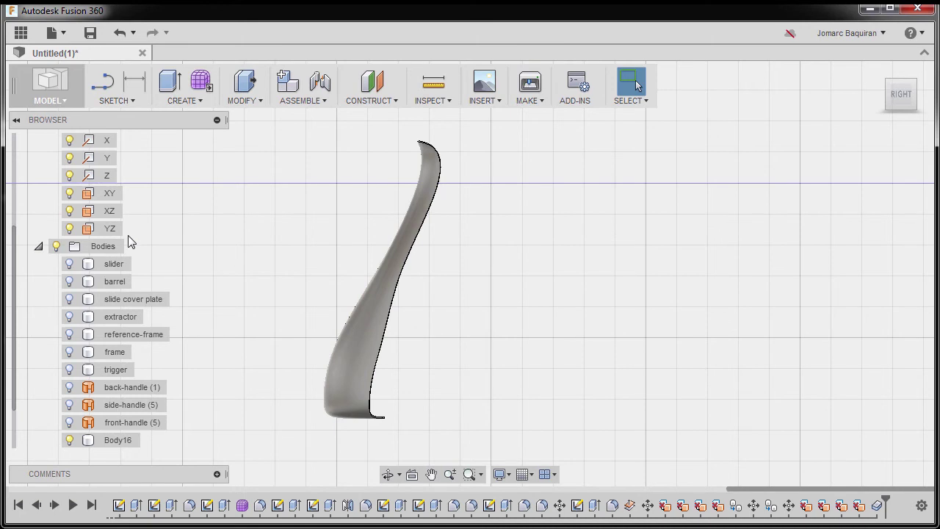
key(s)
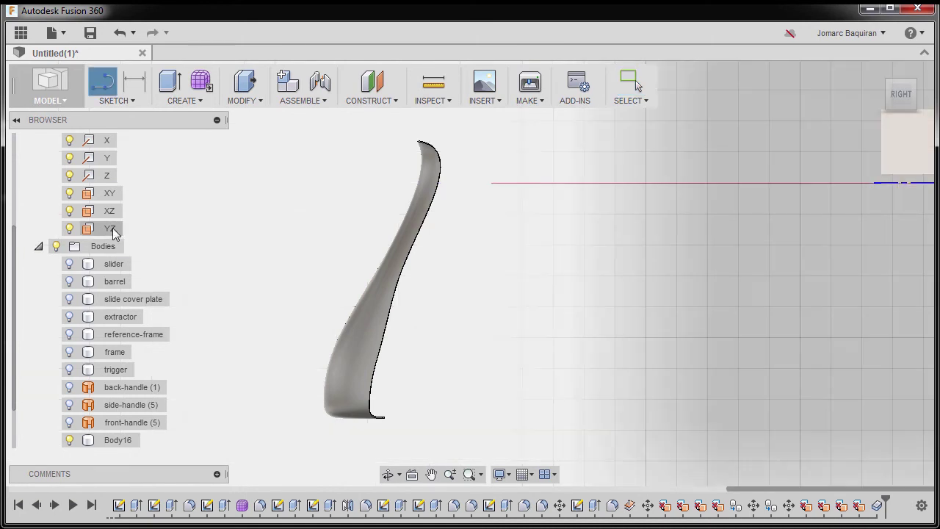
- On the YZ plane, draw one angled line running down past the handle, then finish the sketch
click(108, 229)
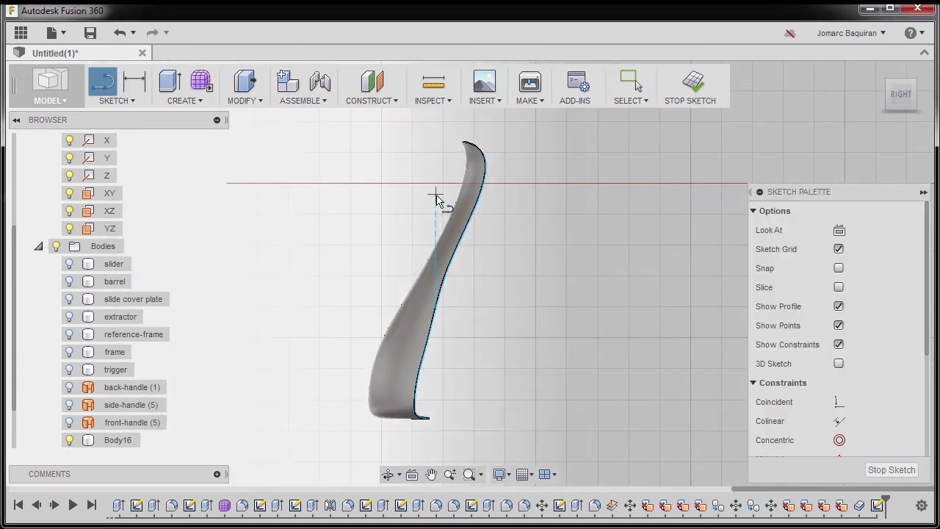
click(402, 126)
click(355, 274)
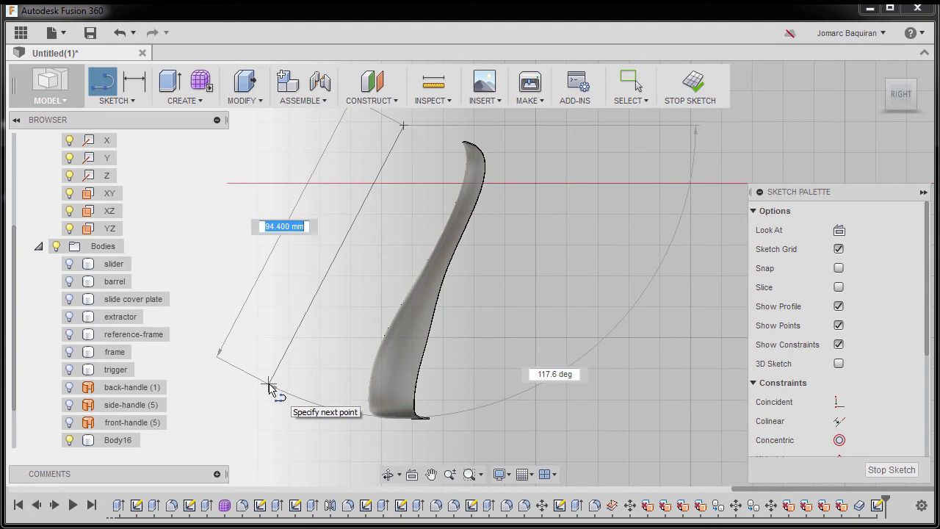
click(268, 384)
key(Escape)
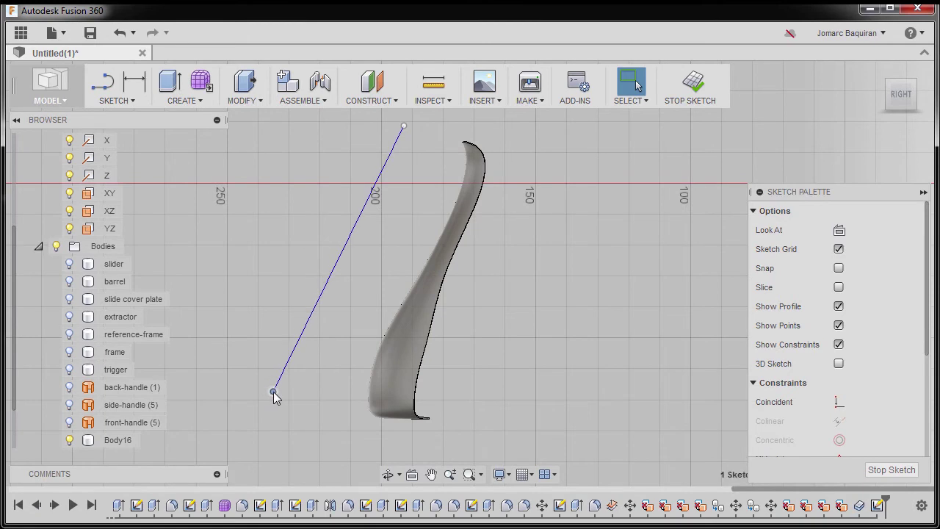
middle_drag(553, 323, 577, 323)
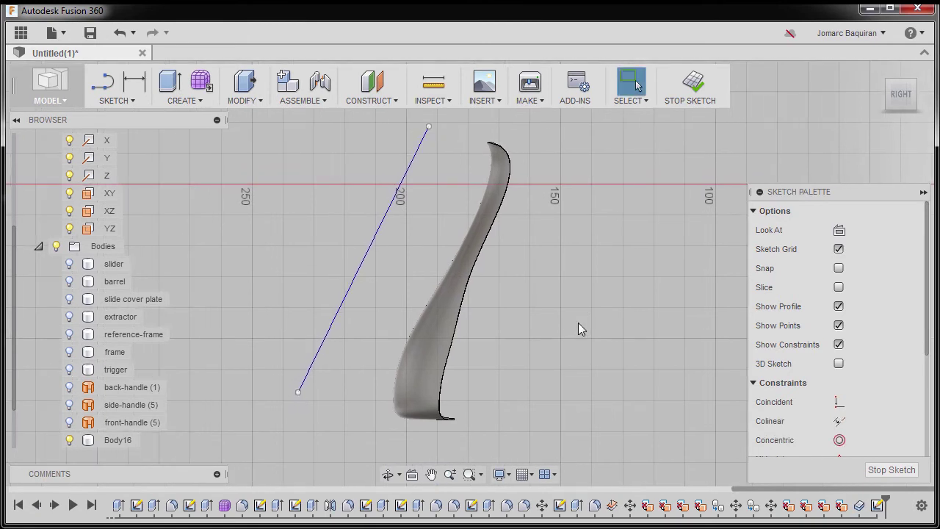
click(690, 85)
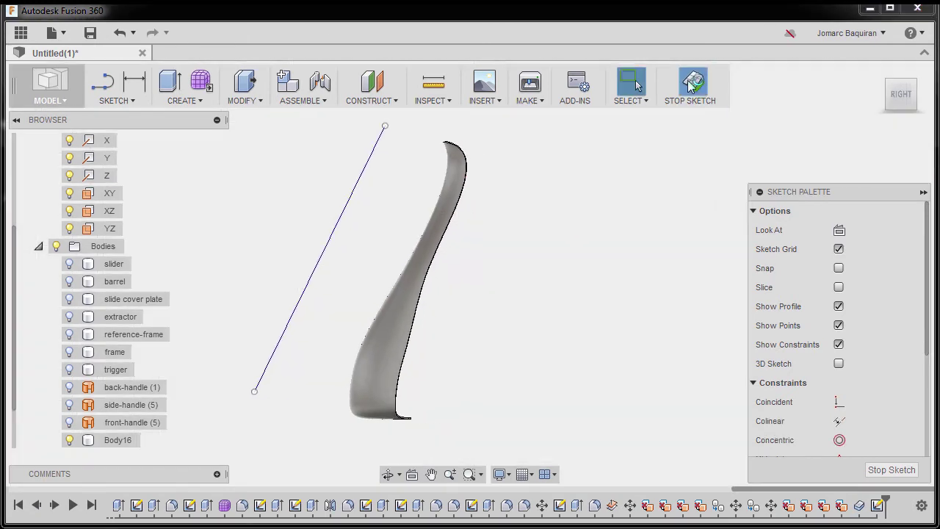
- Add a Plane at Angle through the slanted sketch line beside the grip, kept at 0.0 deg
click(389, 103)
click(387, 136)
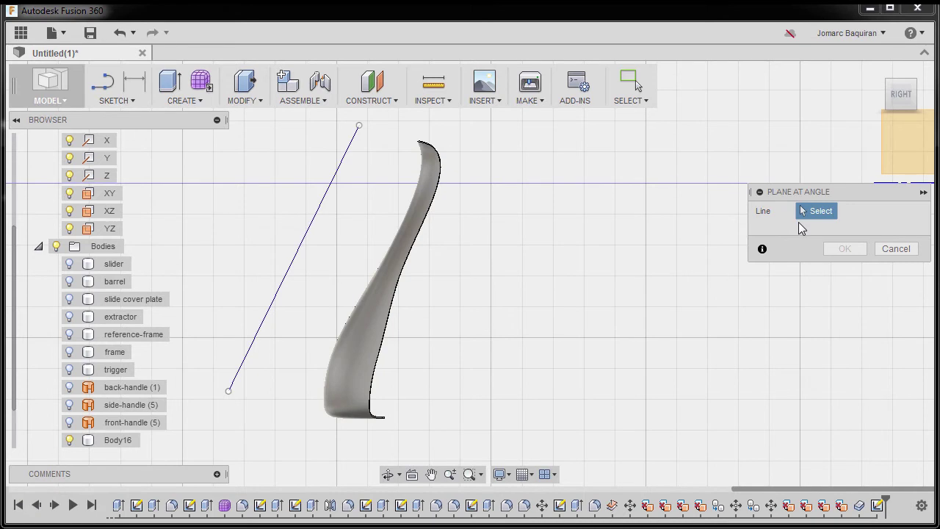
click(313, 220)
mouse_move(446, 286)
shift+middle_down()
mouse_move(380, 267)
mouse_move(484, 265)
mouse_move(504, 250)
mouse_move(541, 257)
shift+middle_up()
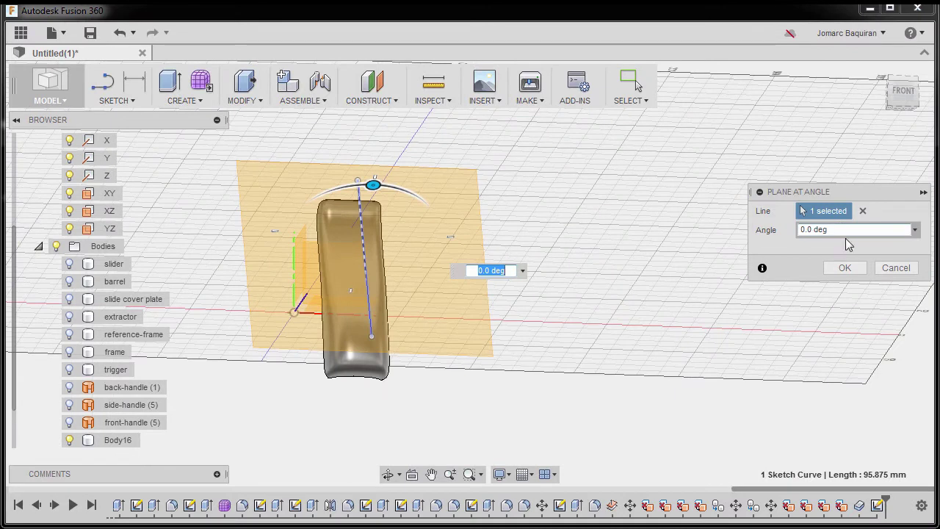
click(843, 267)
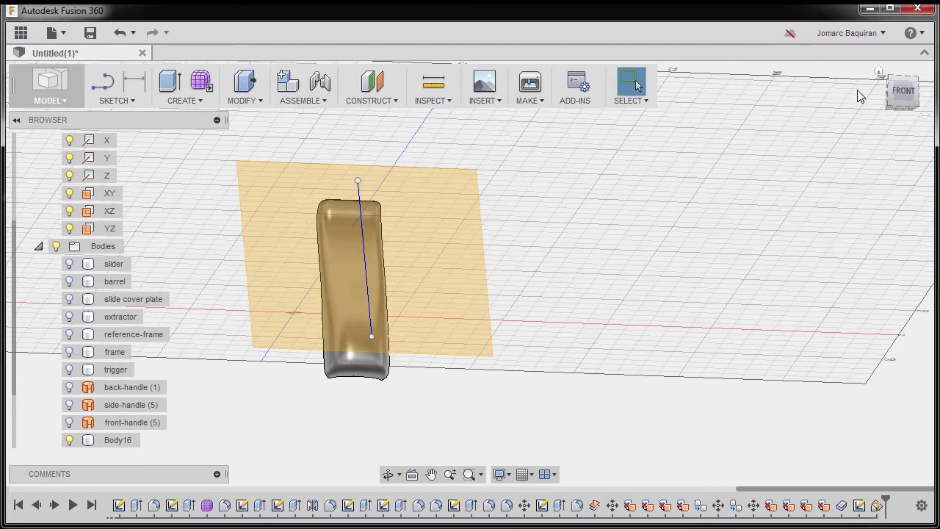
click(878, 71)
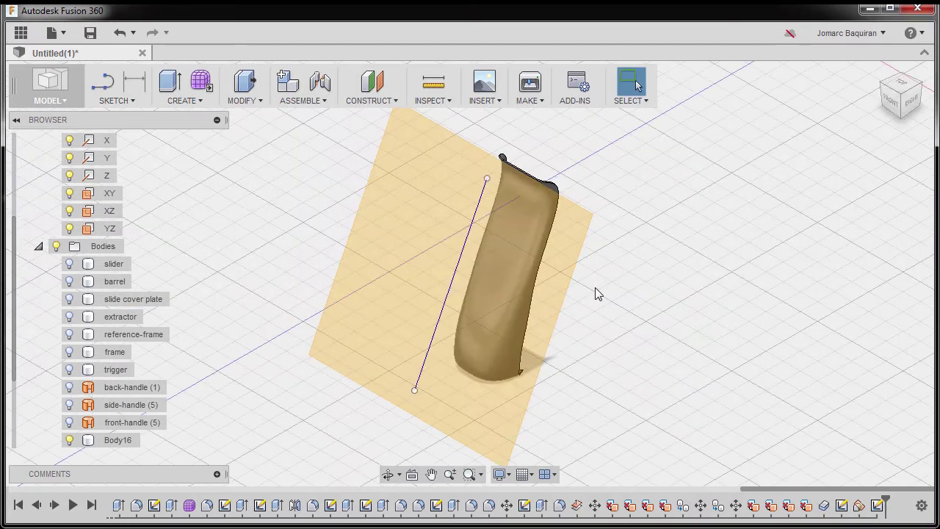
- On the angled plane, sketch a 17 mm tall center rectangle centred on the vertical axis
key(s)
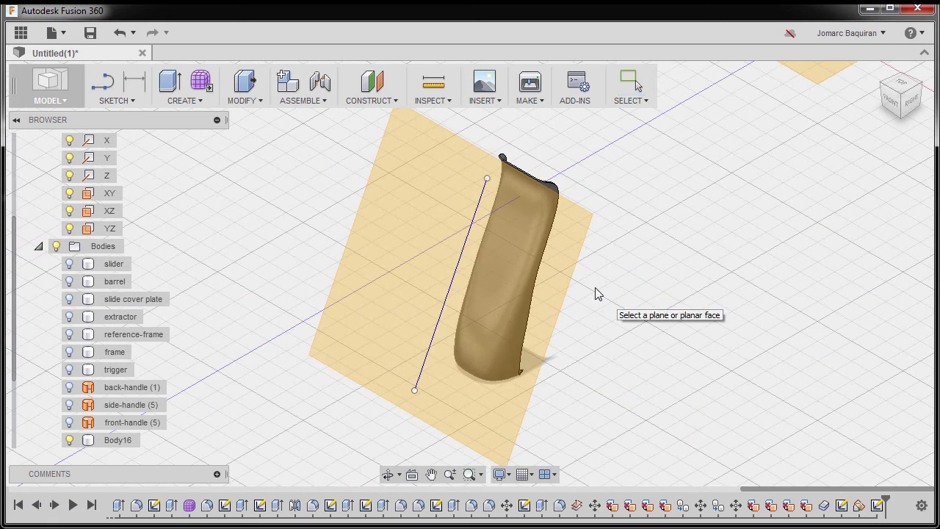
click(566, 279)
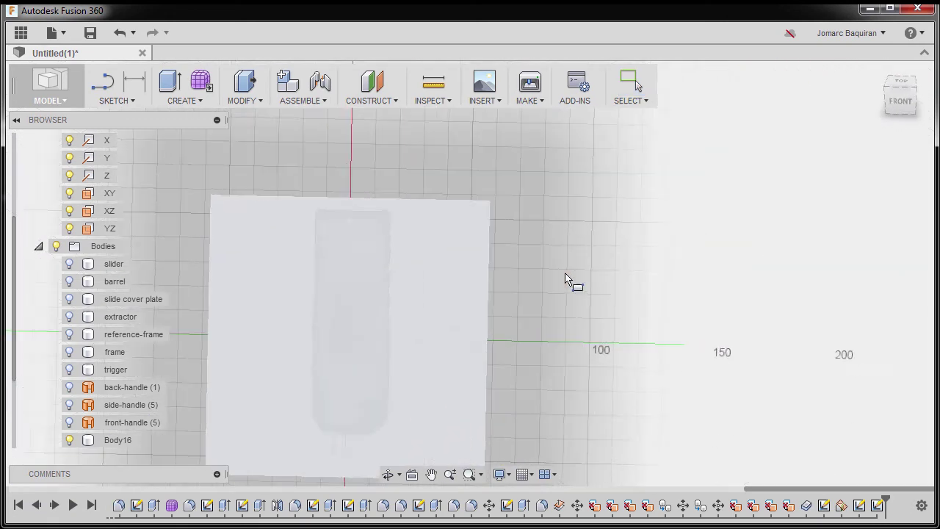
middle_drag(492, 300, 533, 259)
scroll(522, 263, up, 1)
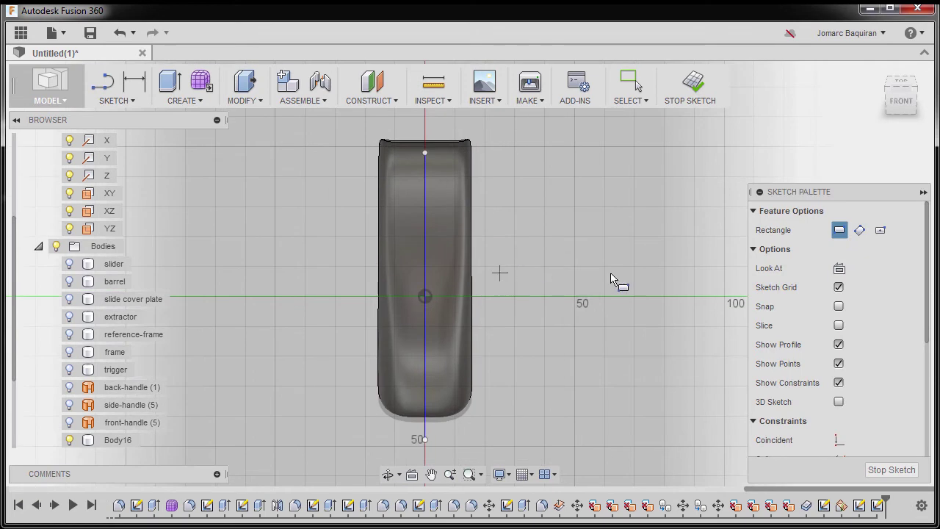
click(880, 231)
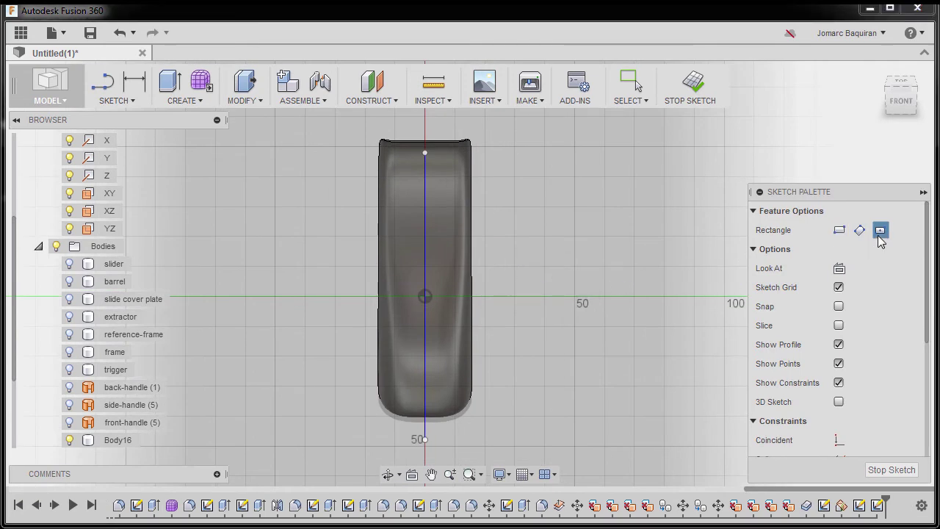
click(424, 230)
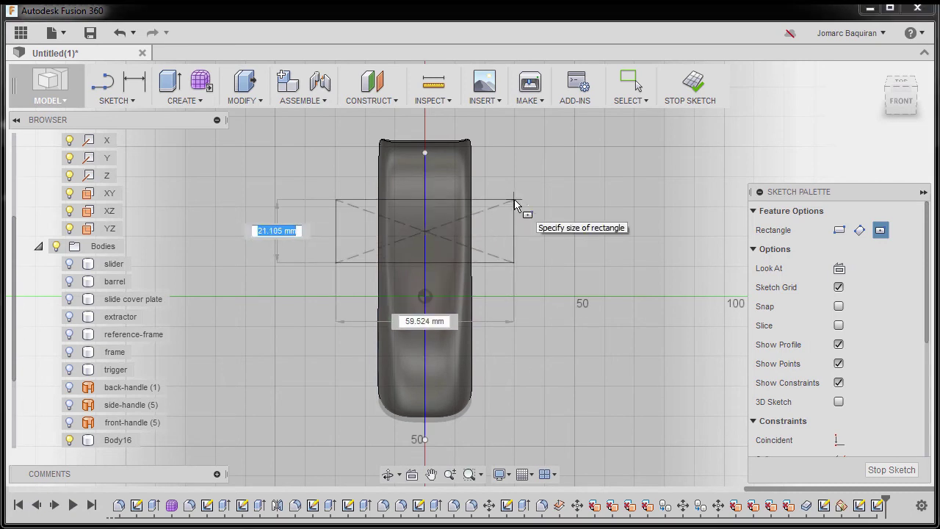
text(17)
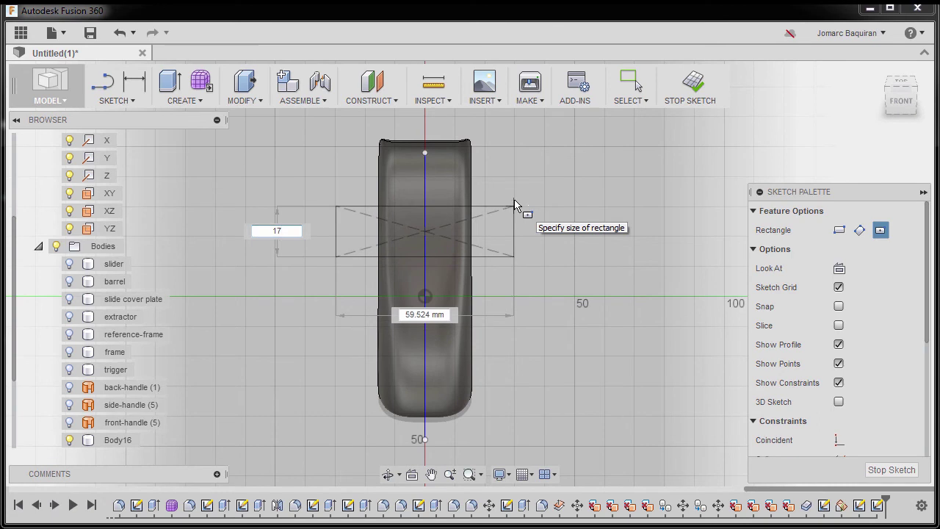
click(513, 204)
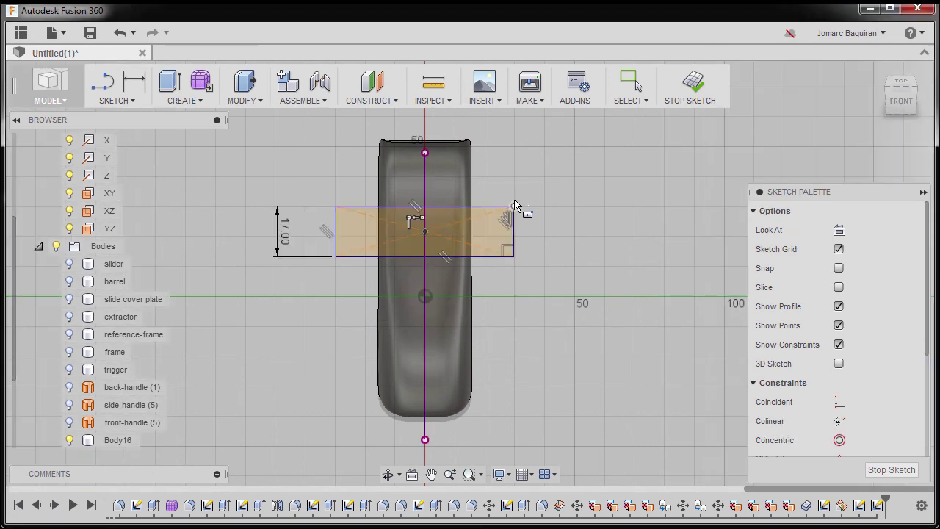
key(Escape)
middle_drag(474, 313, 486, 279)
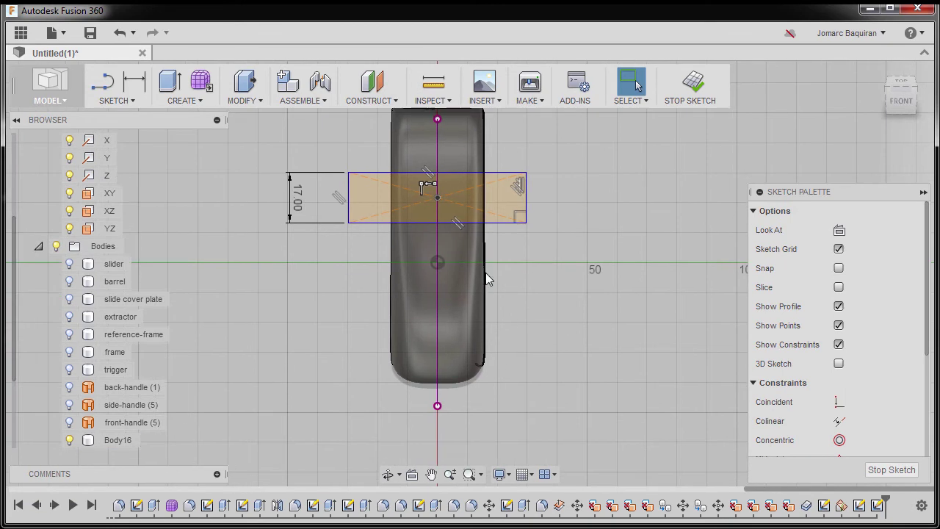
- Draw a 24 mm tall center rectangle on the axis near the grip's bottom end
key(r)
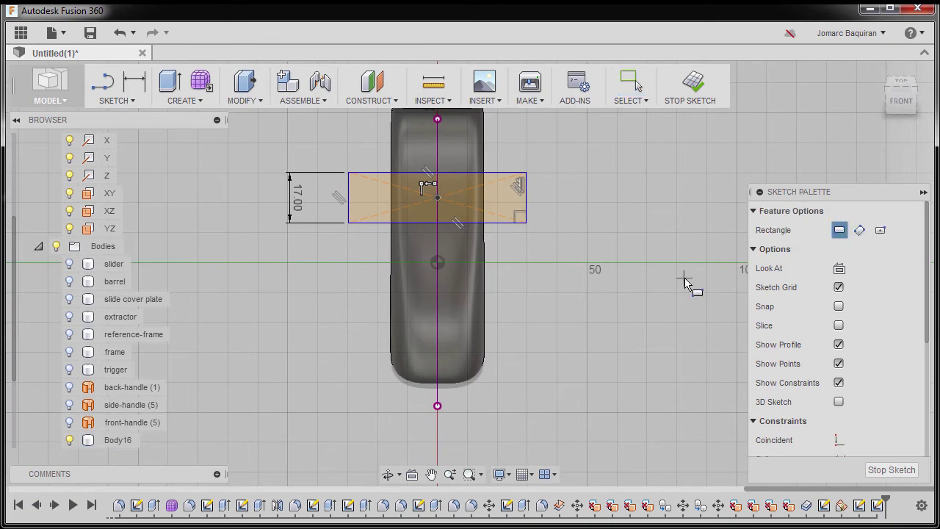
click(880, 230)
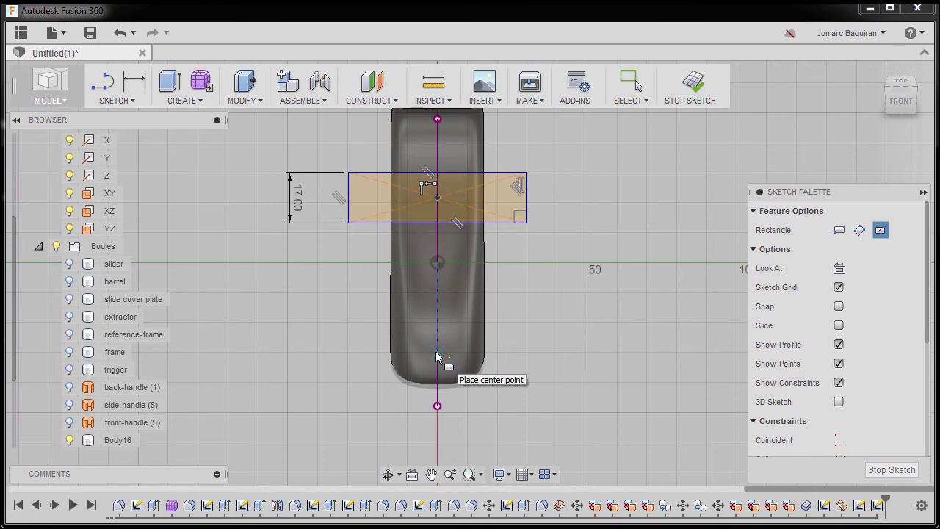
click(437, 351)
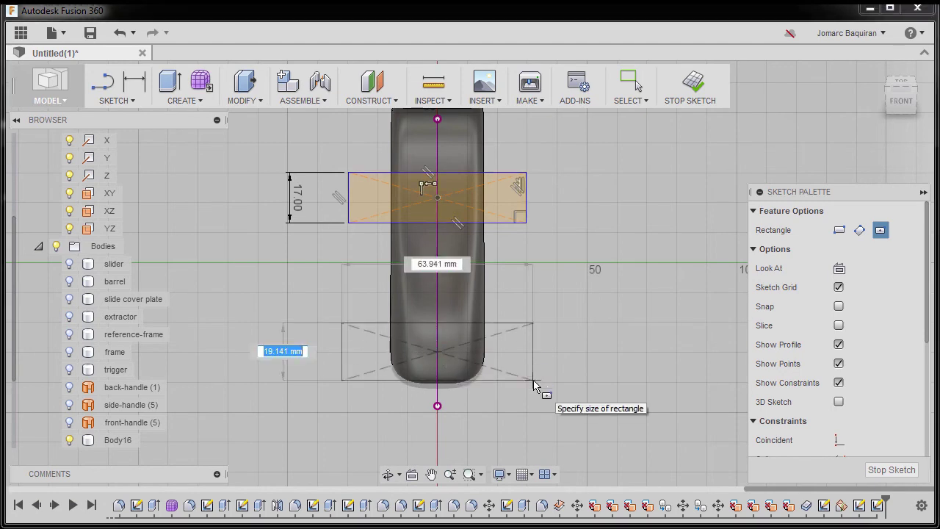
text(24)
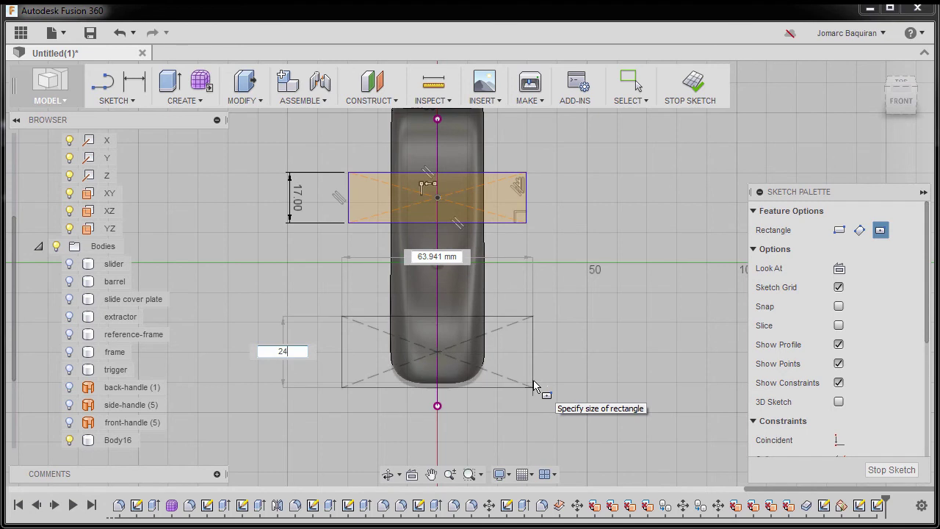
key(Return)
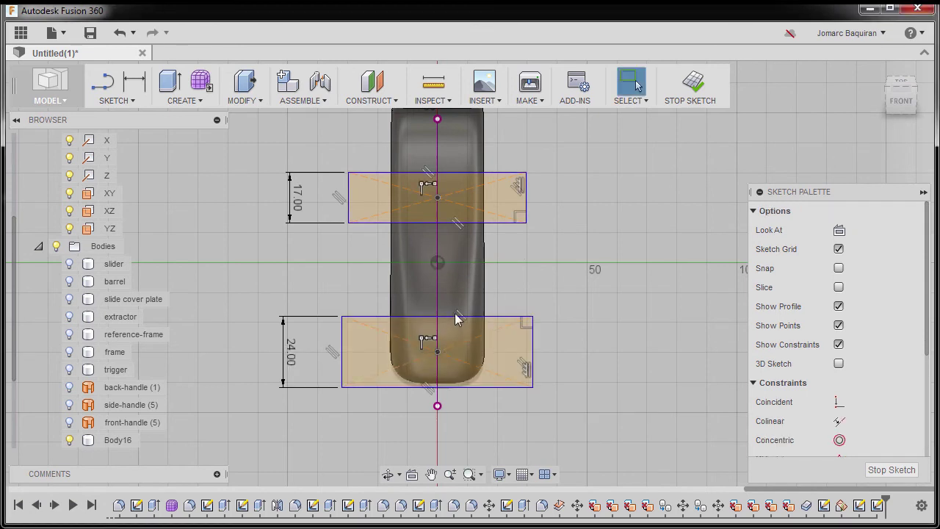
scroll(451, 411, down, 1)
scroll(452, 356, down, 1)
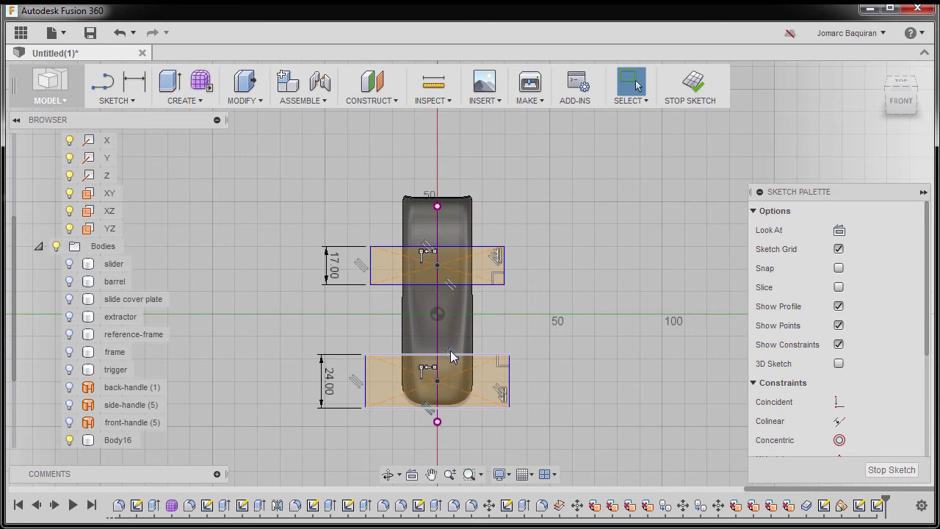
- Dimension the upper rectangle's top edge 64 mm from the top reference point
key(d)
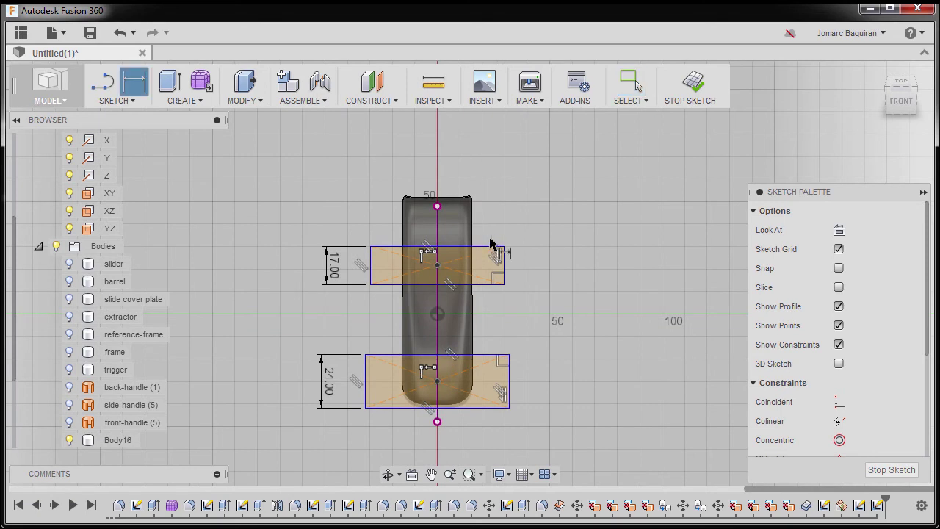
scroll(457, 232, down, 3)
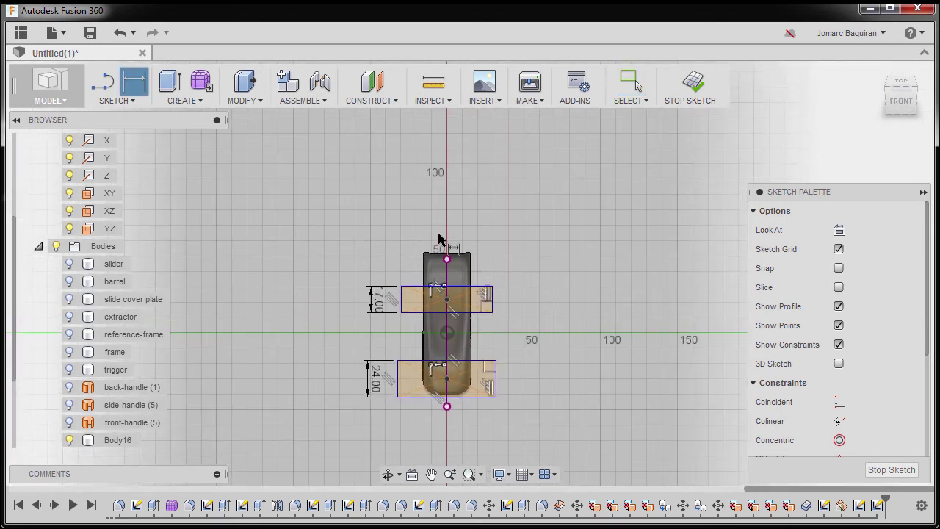
scroll(103, 224, up, 3)
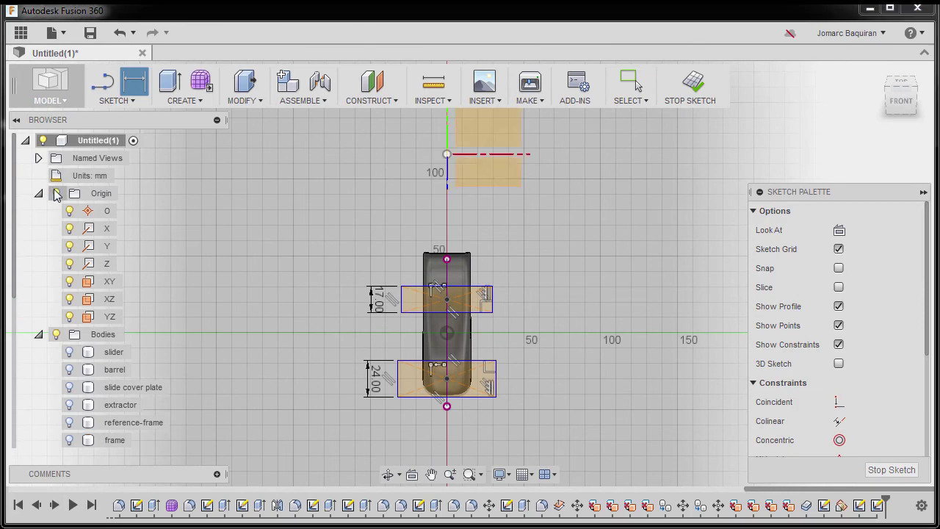
click(446, 155)
click(490, 287)
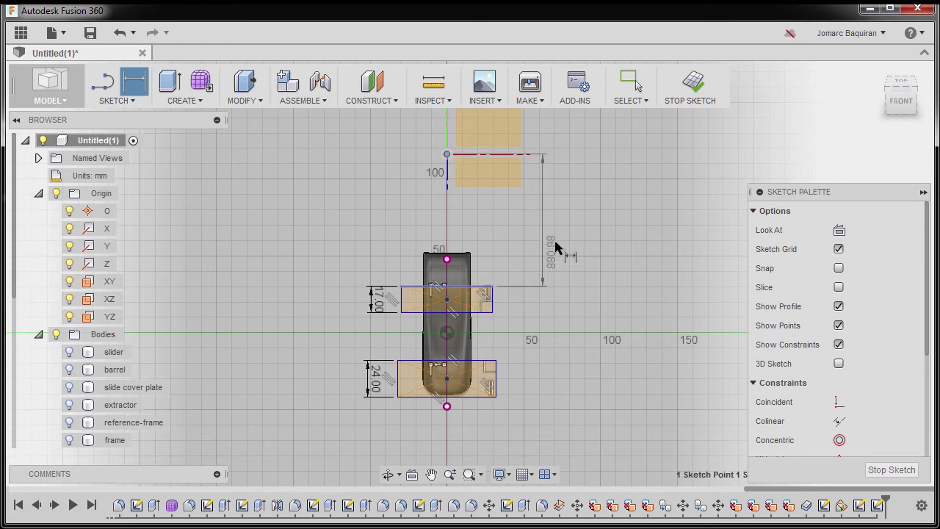
click(562, 295)
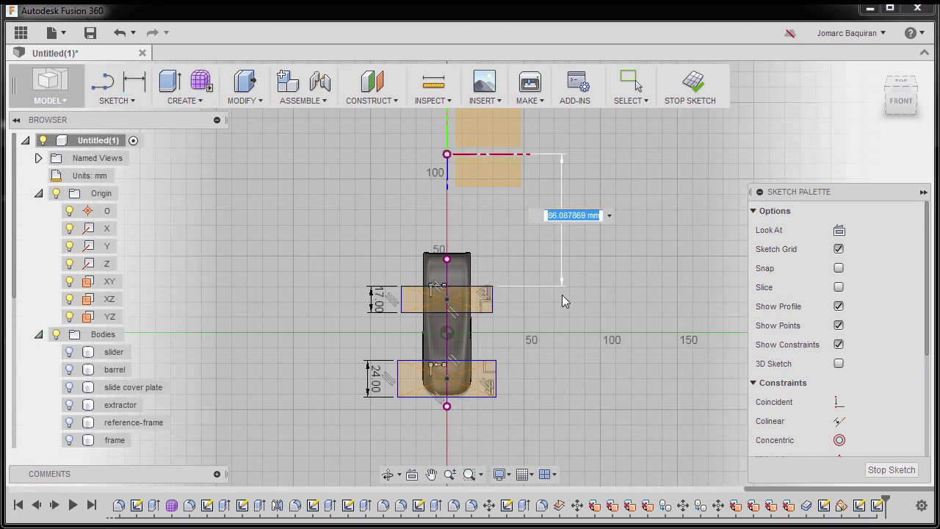
text(64)
key(Return)
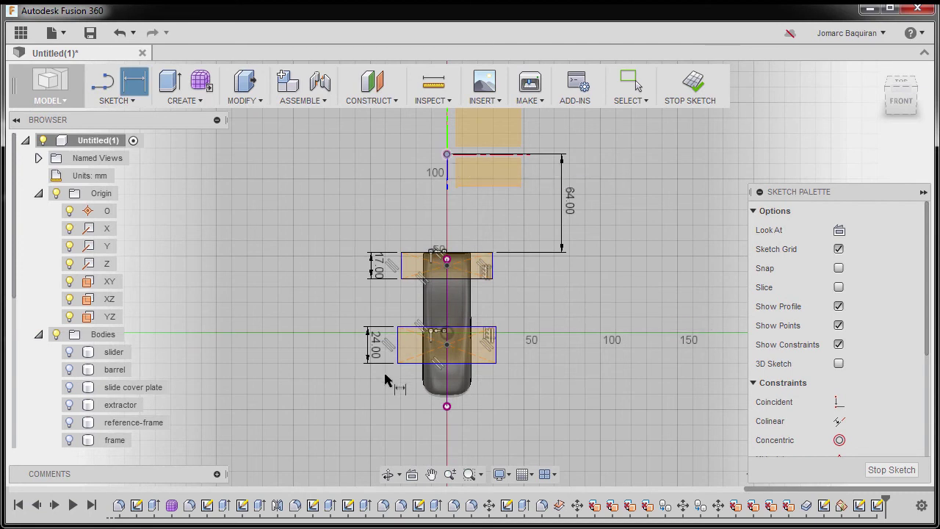
- Dimension the lower rectangle's top edge 146 mm below the top reference point
click(409, 330)
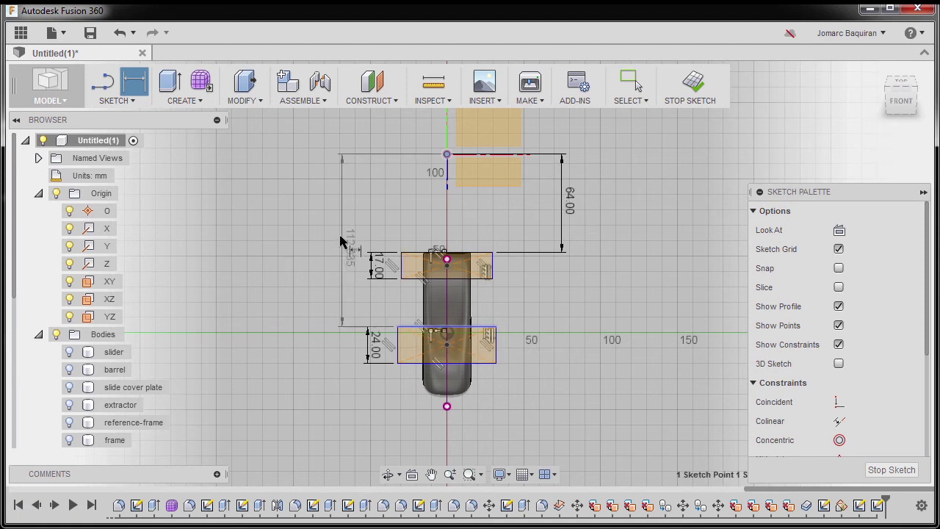
click(313, 231)
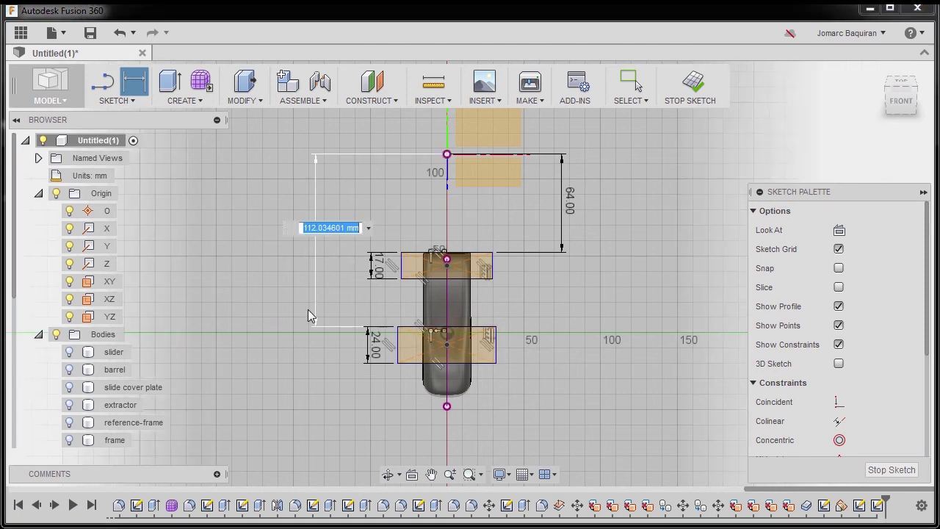
text(146)
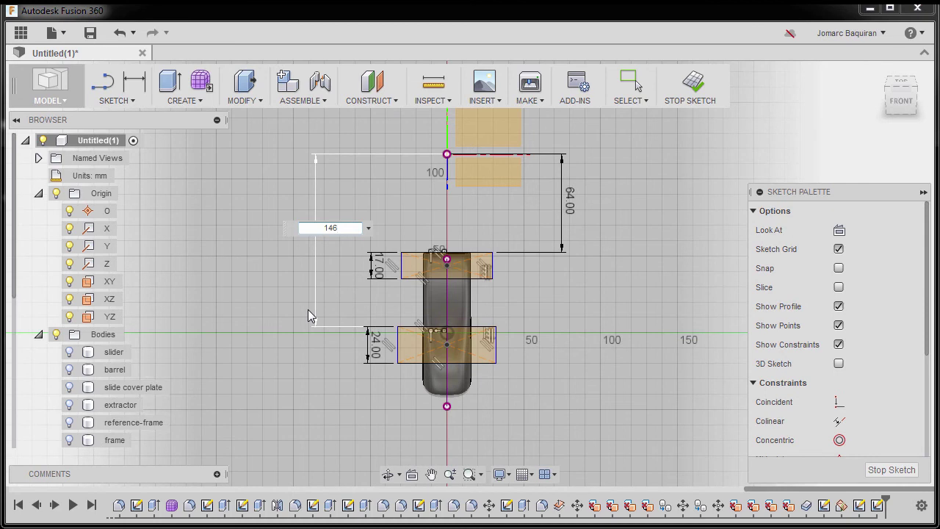
key(Return)
scroll(477, 317, up, 3)
scroll(470, 286, down, 1)
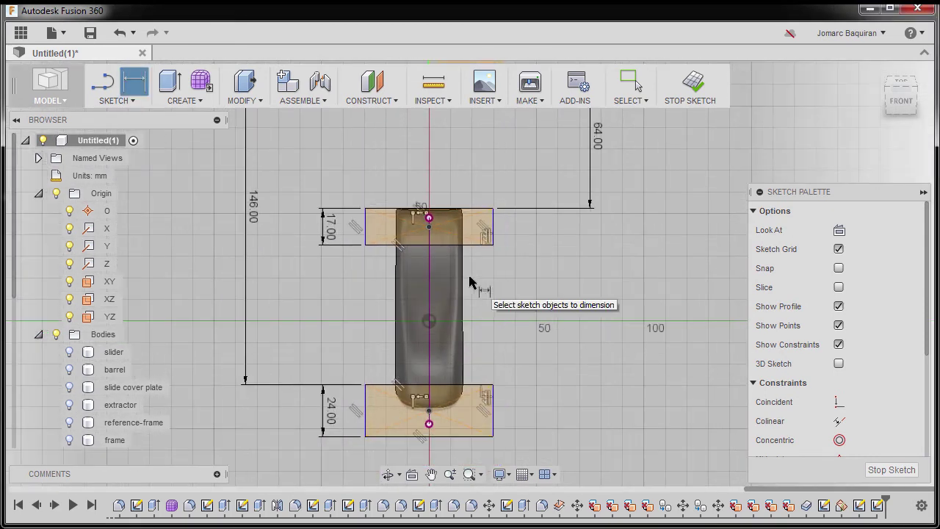
- Widen both rectangles so they extend past the grip's sides
key(Escape)
drag(493, 245, 506, 245)
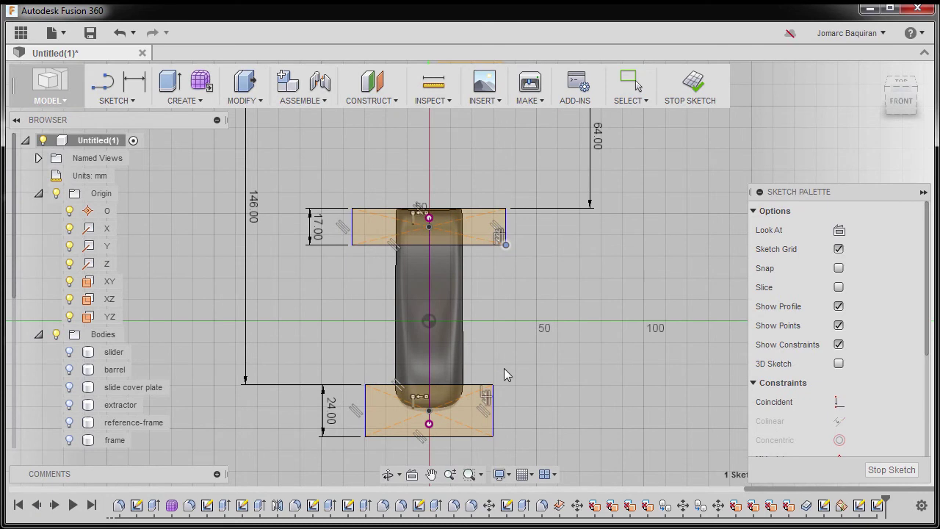
drag(492, 384, 499, 384)
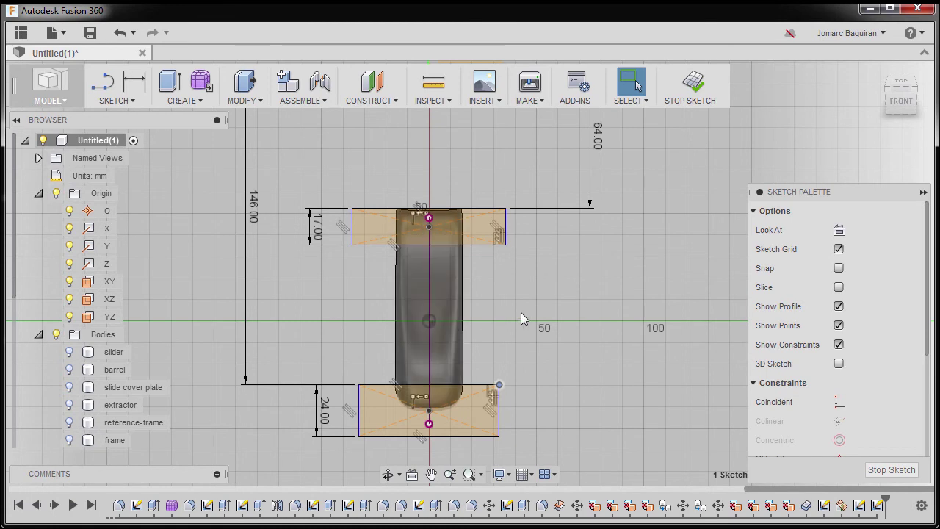
key(e)
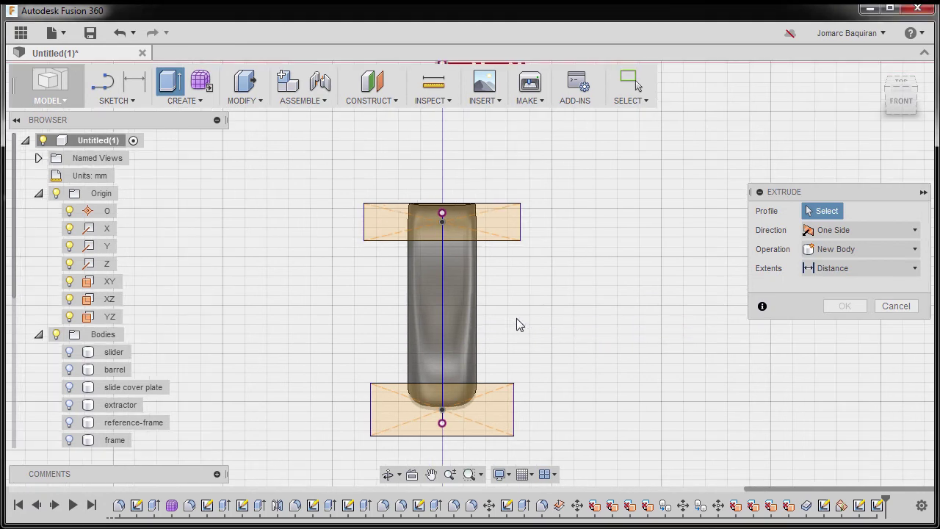
scroll(474, 205, up, 5)
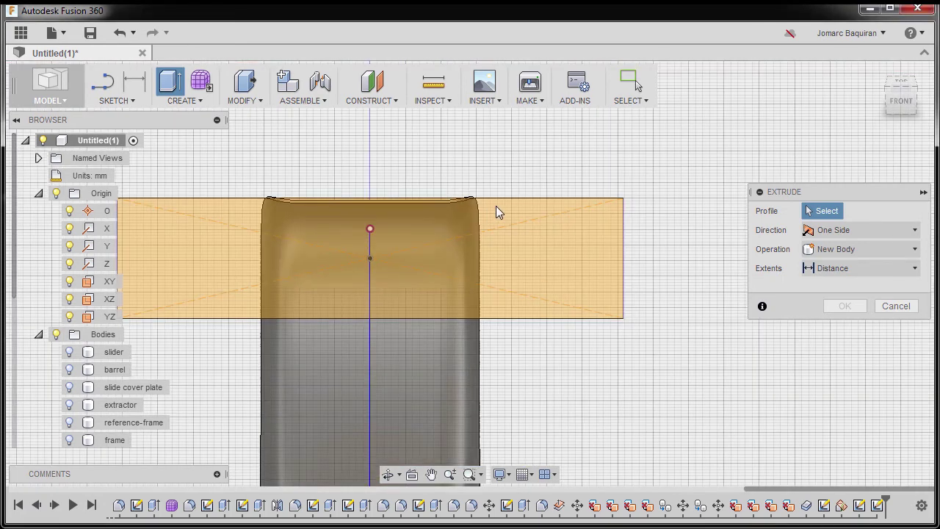
scroll(503, 220, down, 4)
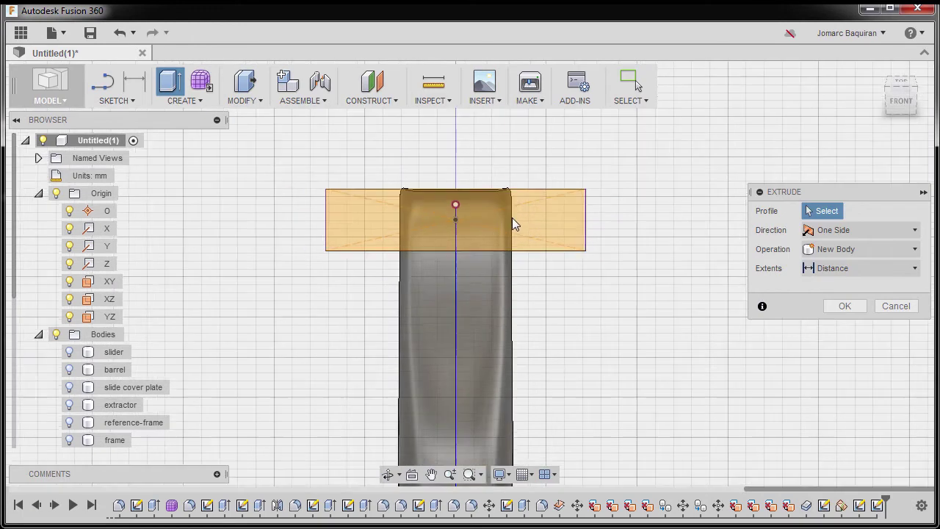
click(896, 305)
- Keep the upper rectangle's height dimension at 17 mm
scroll(440, 279, up, 2)
middle_drag(449, 261, 396, 262)
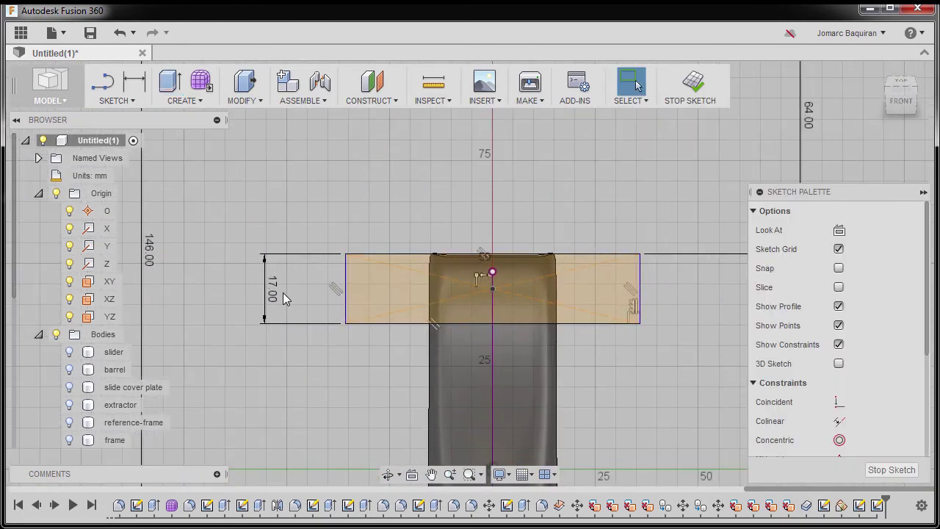
double_click(269, 294)
key(Return)
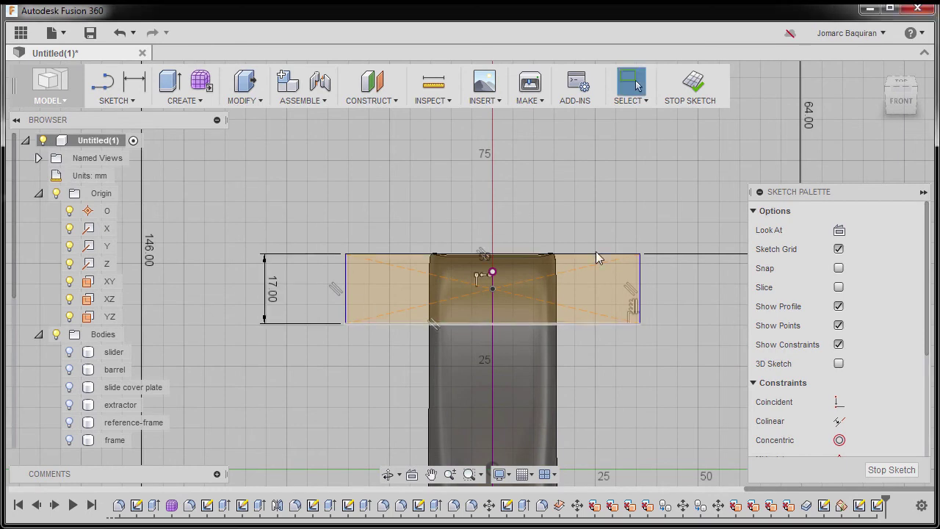
- Dimension the upper rectangle 60 mm below the top reference point, first entered as 30
scroll(530, 257, up, 4)
scroll(512, 261, up, 2)
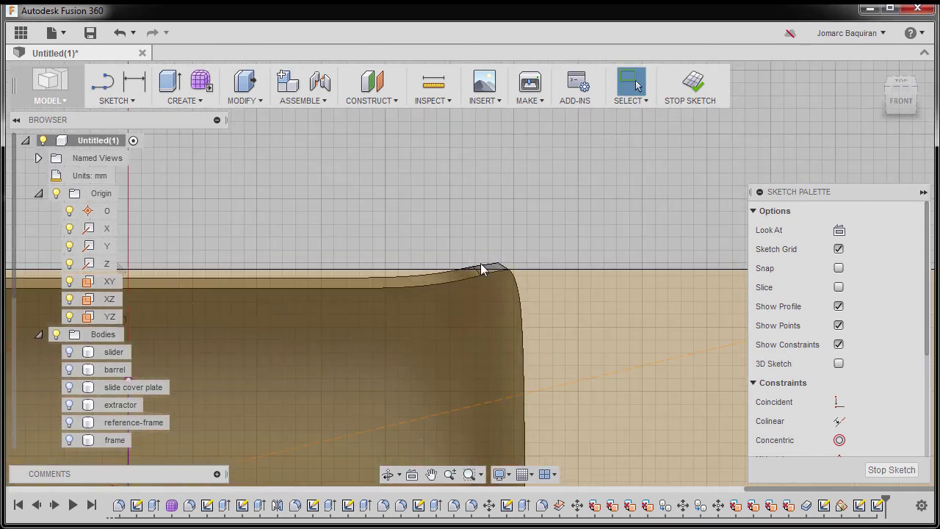
scroll(480, 264, down, 6)
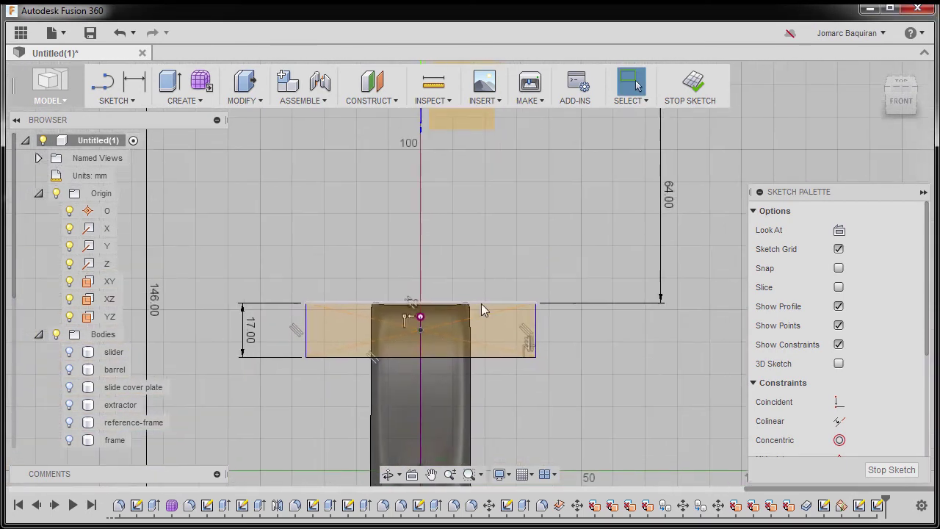
click(664, 193)
text(30)
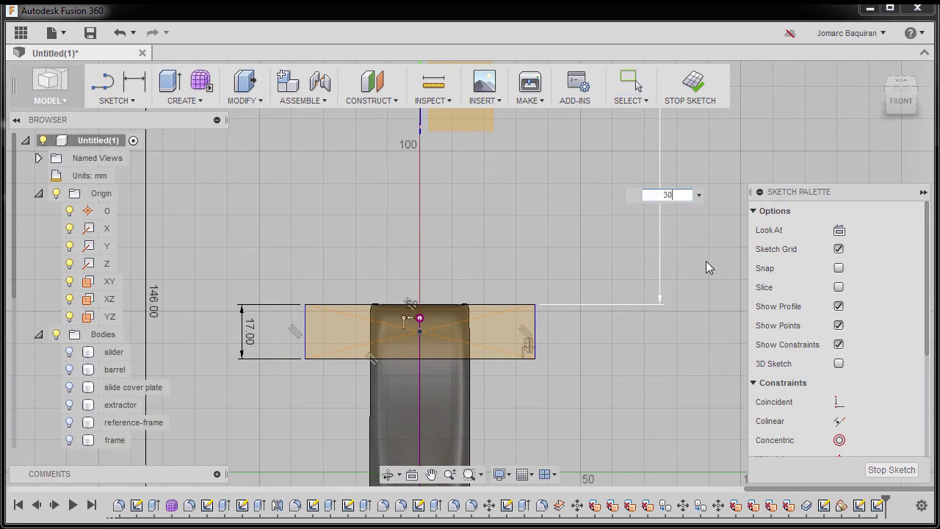
key(Return)
double_click(667, 145)
text(60)
key(Return)
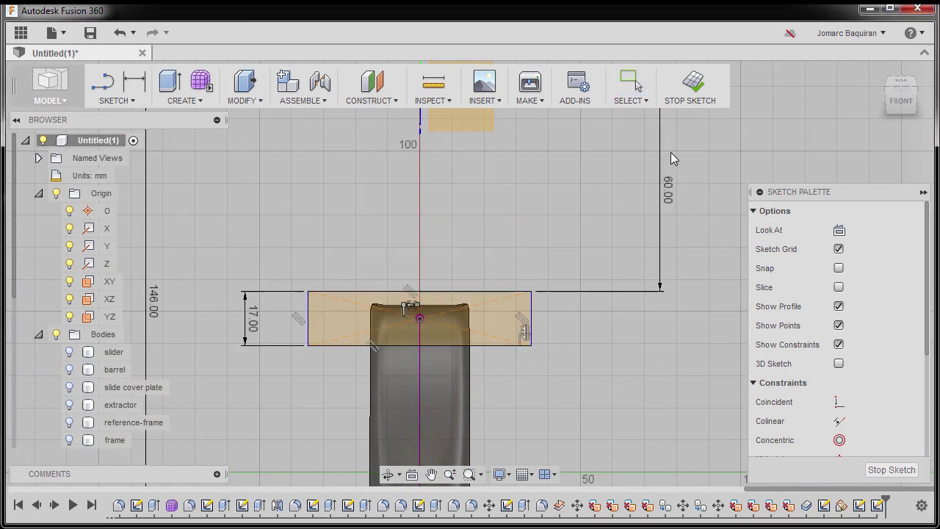
scroll(630, 242, down, 3)
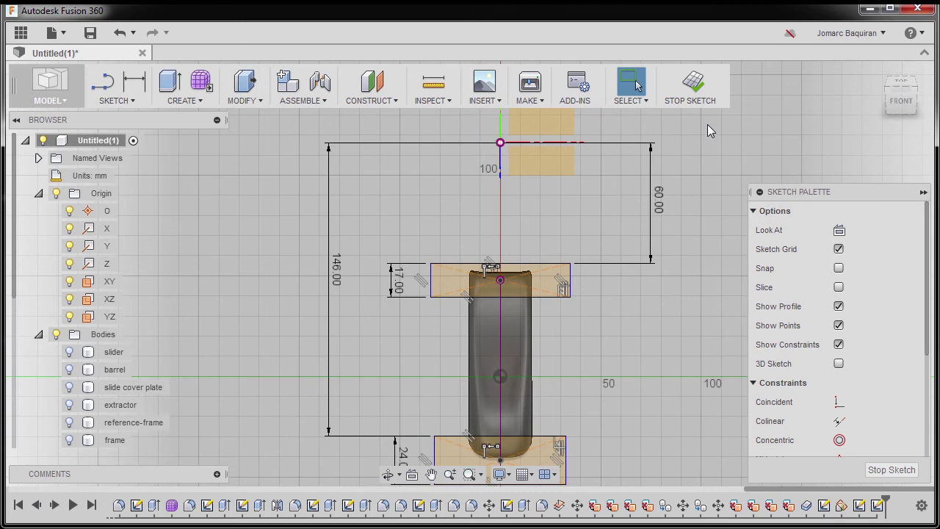
- Extrude both rectangle profiles as a Cut with All extents, trimming the grip's ends
key(e)
click(570, 288)
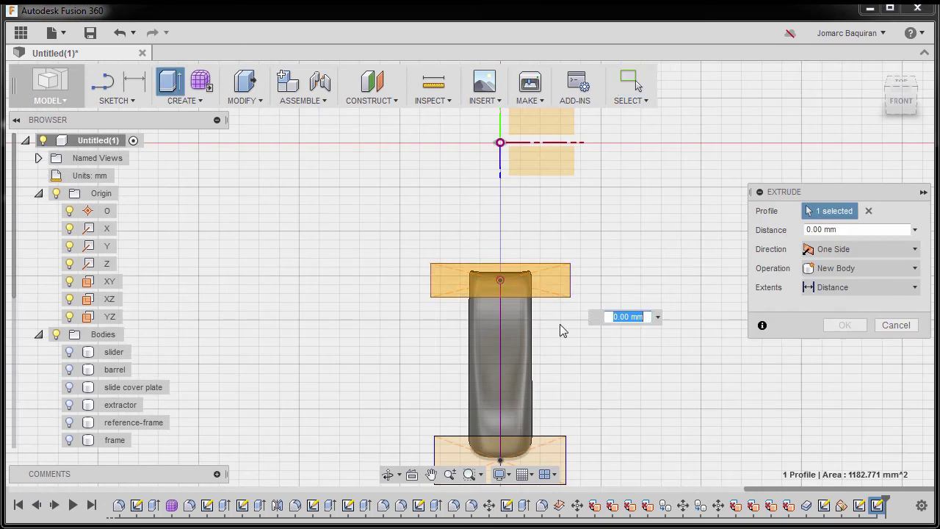
click(527, 418)
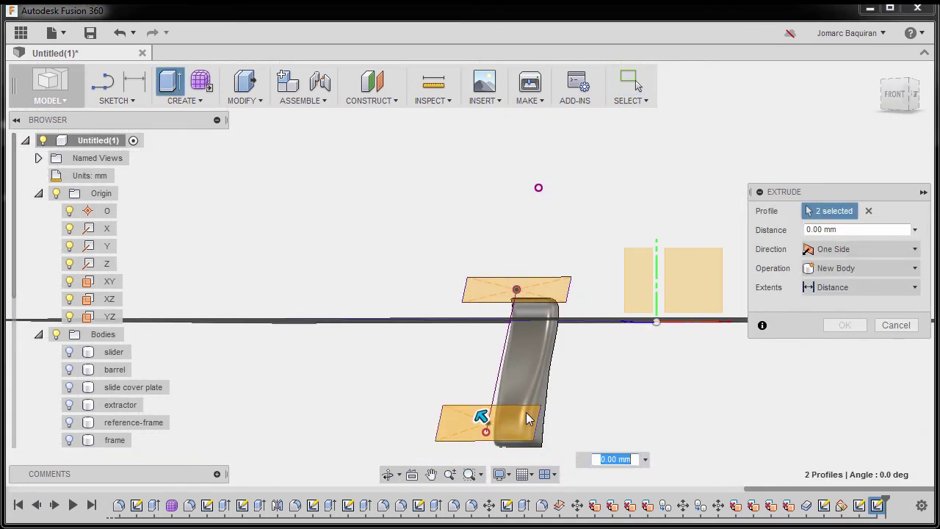
drag(486, 386, 533, 414)
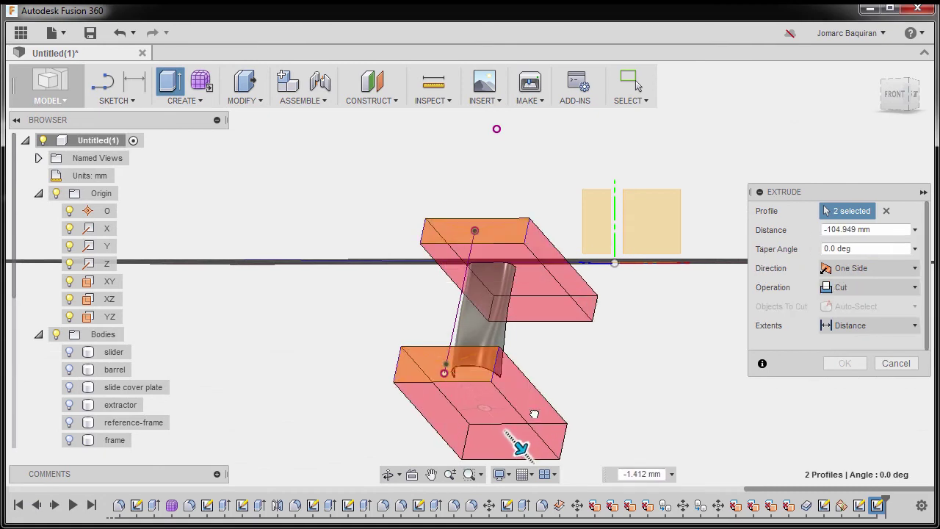
click(851, 289)
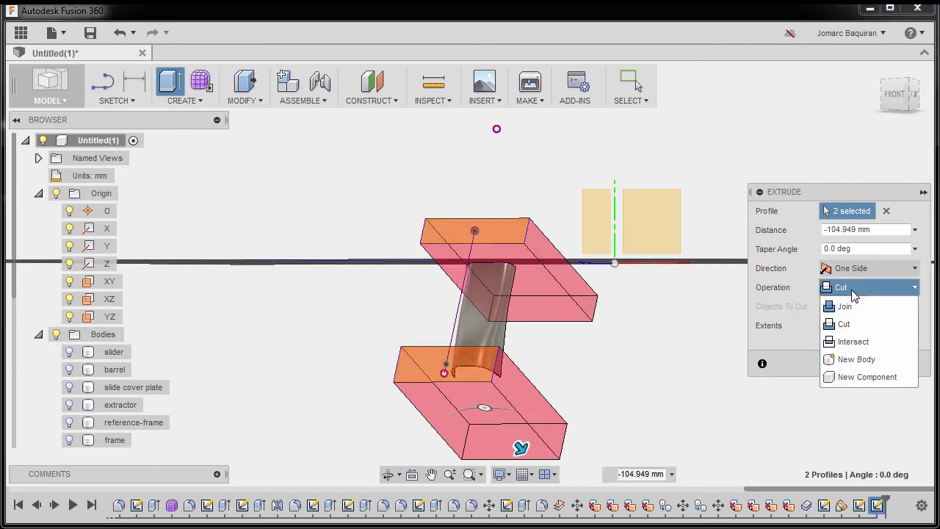
click(851, 325)
click(852, 325)
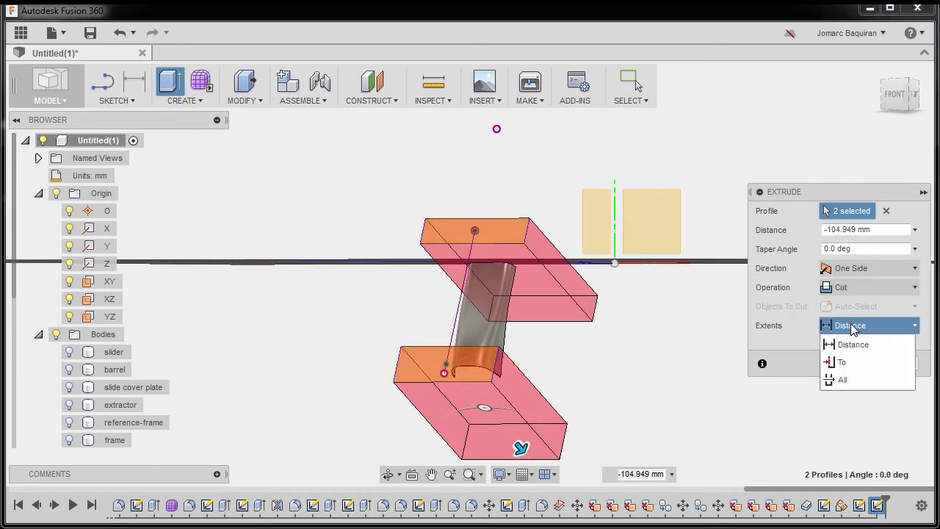
click(850, 381)
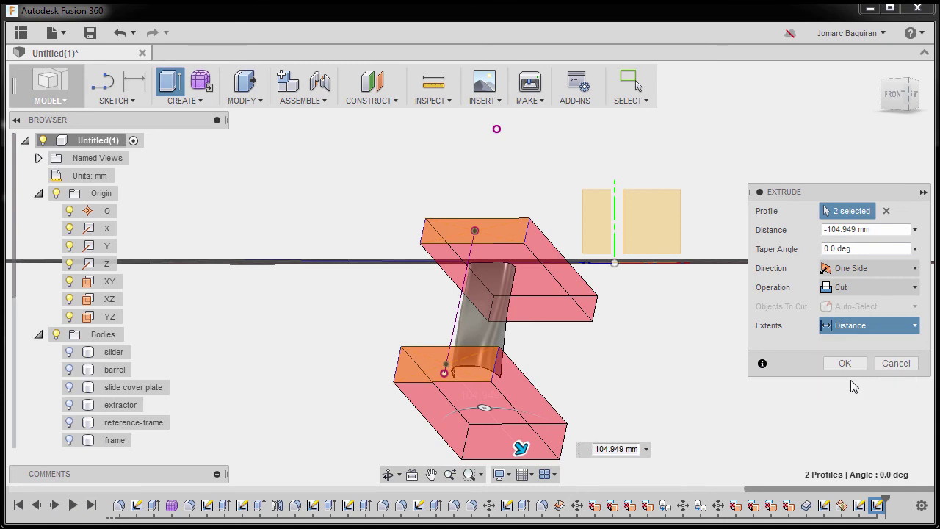
click(844, 382)
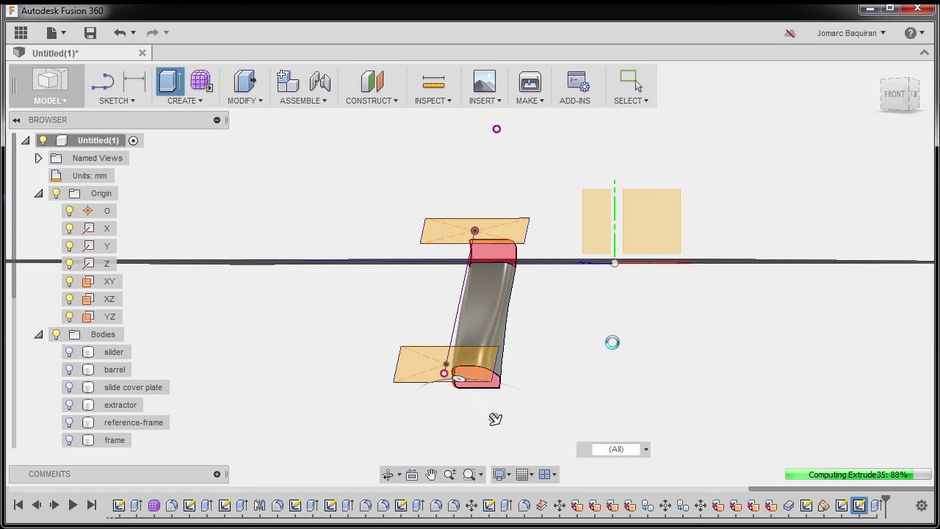
shift+middle_drag(495, 419, 810, 95)
click(879, 71)
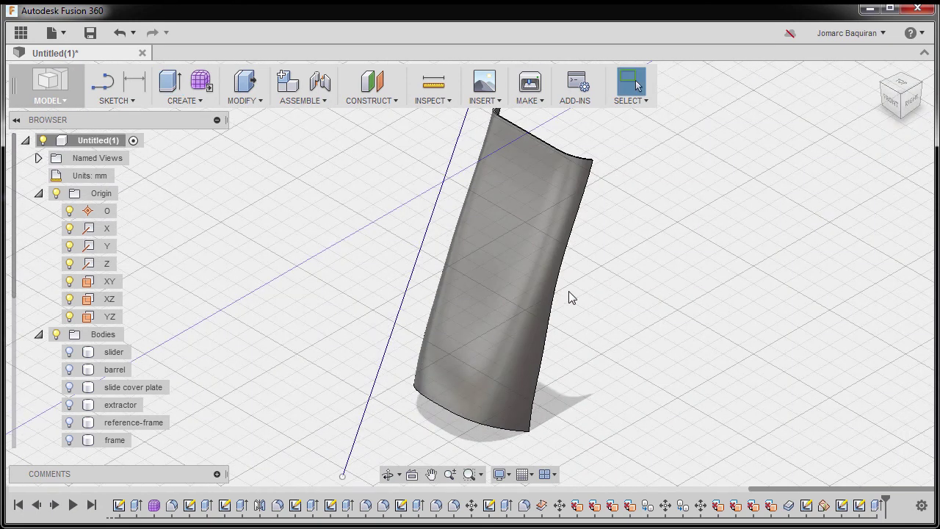
- Turn on Plane1's visibility in the Browser's Construction folder and bring up its options
scroll(571, 297, down, 1)
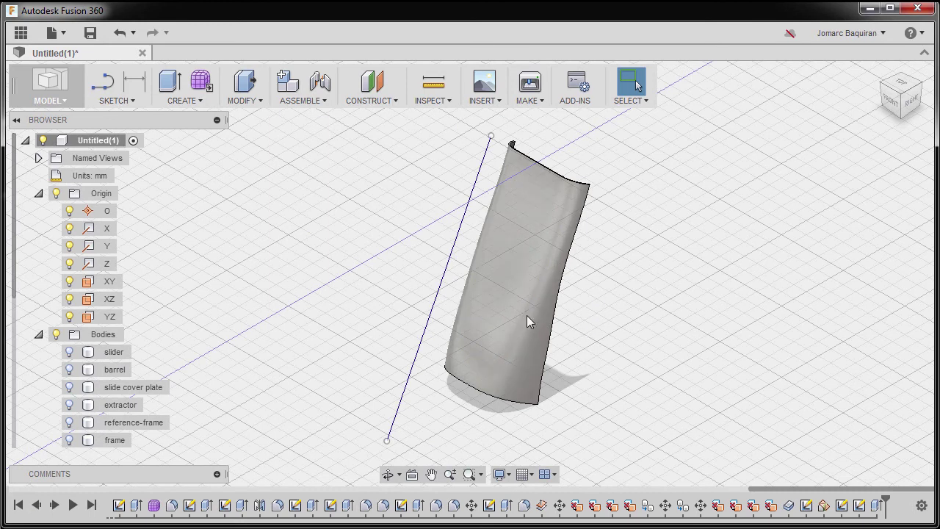
scroll(62, 350, down, 3)
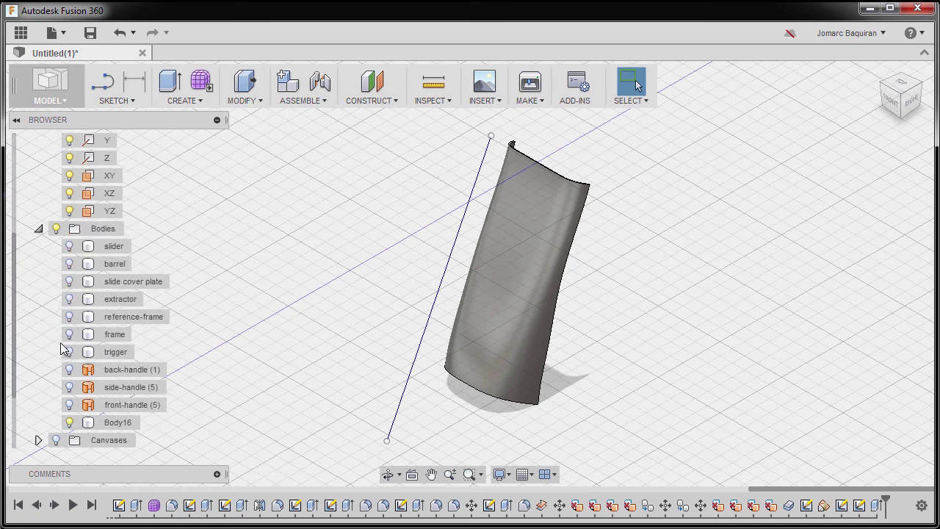
click(70, 442)
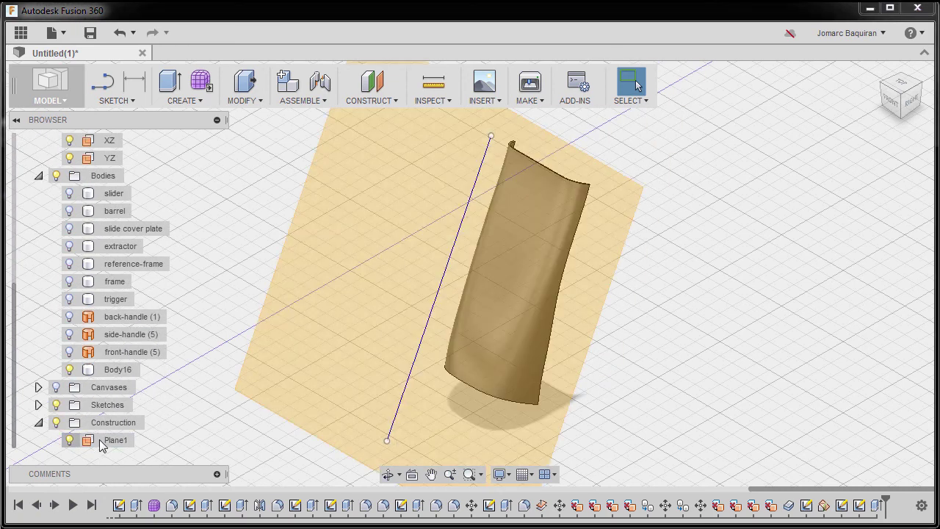
right_click(111, 442)
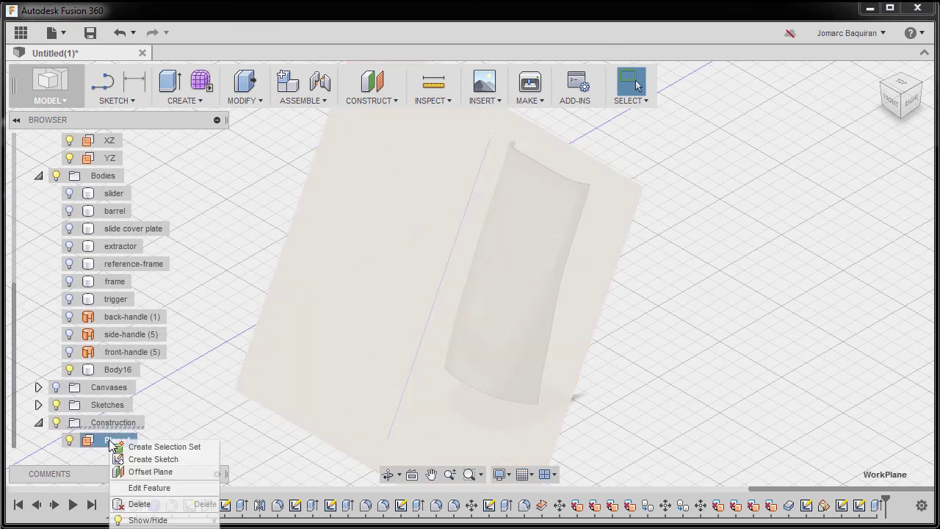
- Start a sketch on Plane1 and draw two tall 2-point rectangles on either side of centre
click(156, 457)
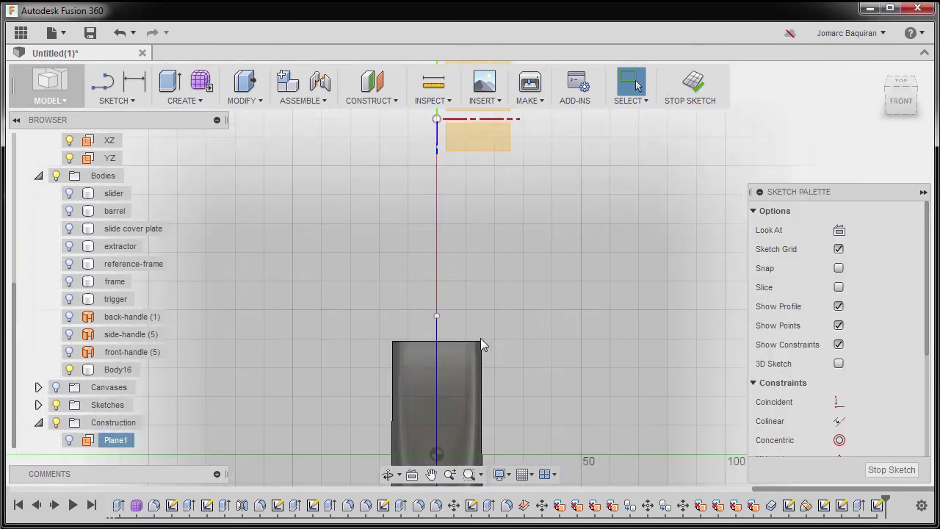
key(r)
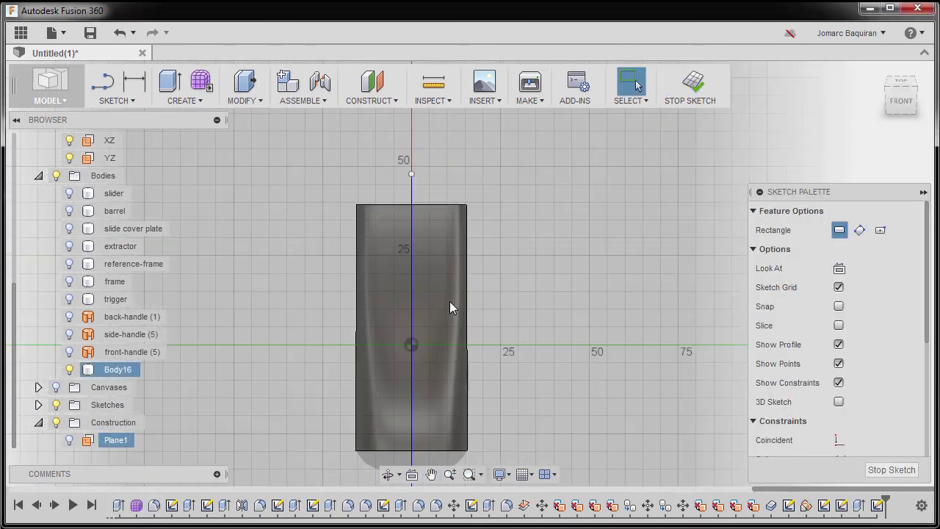
click(424, 141)
click(529, 441)
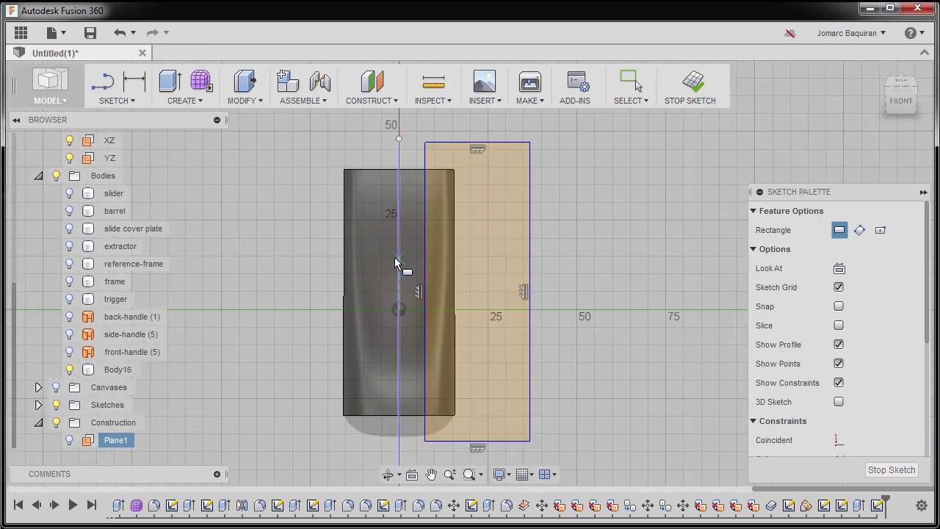
click(312, 139)
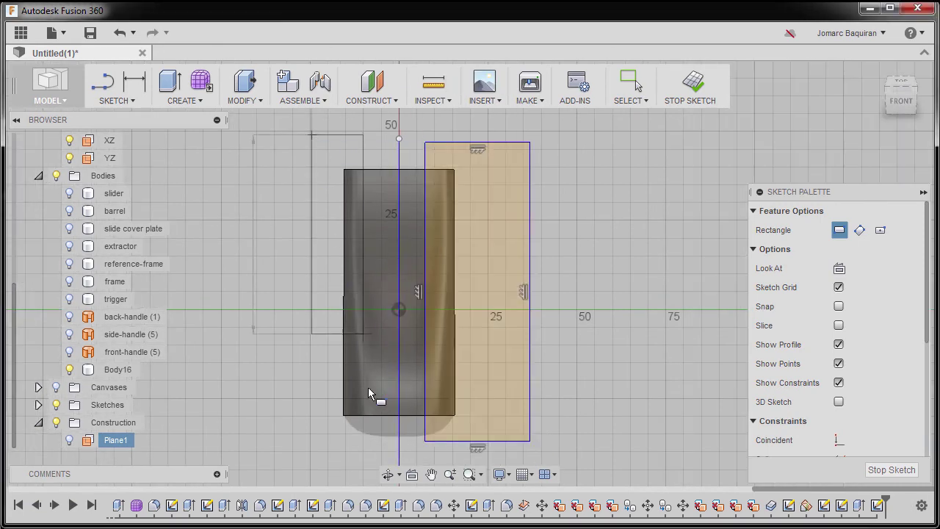
click(367, 444)
key(Escape)
click(414, 248)
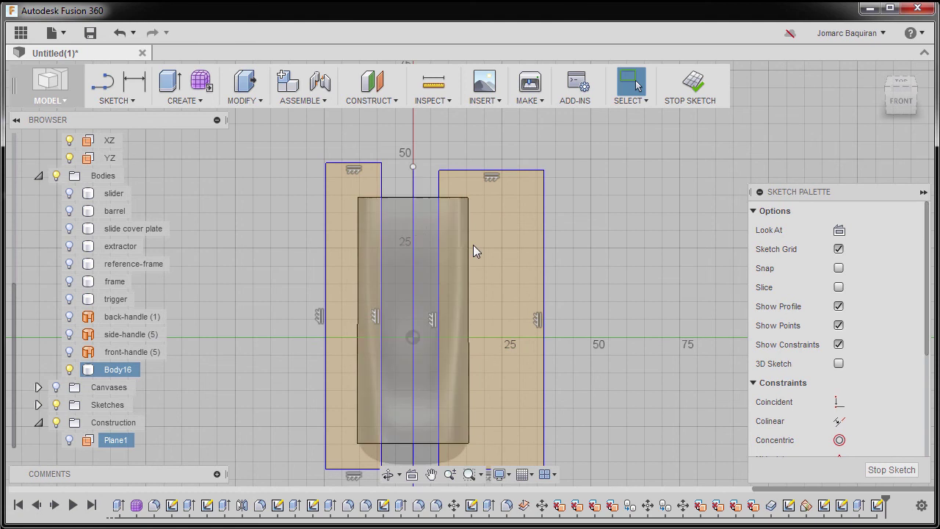
key(Escape)
- Make the rectangles' inner lines and outer lines symmetric about the centre line
scroll(824, 323, down, 4)
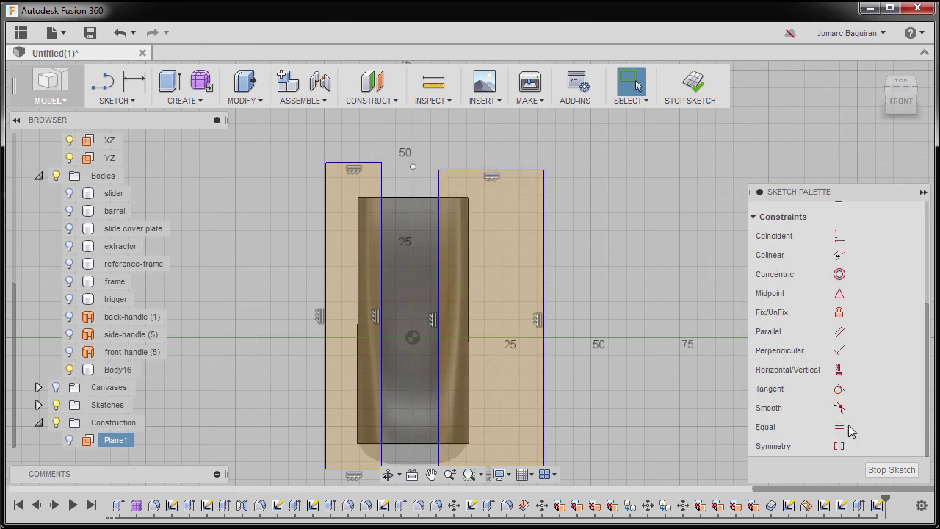
click(838, 446)
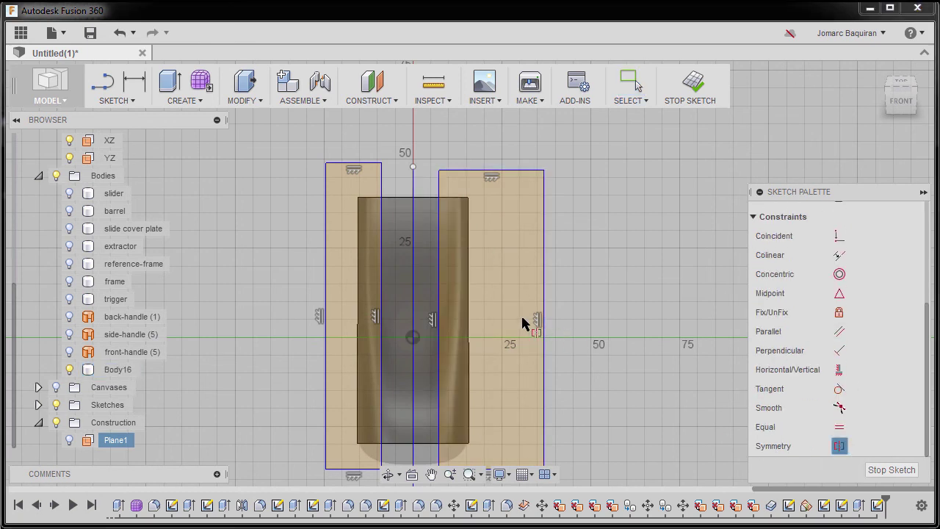
click(443, 291)
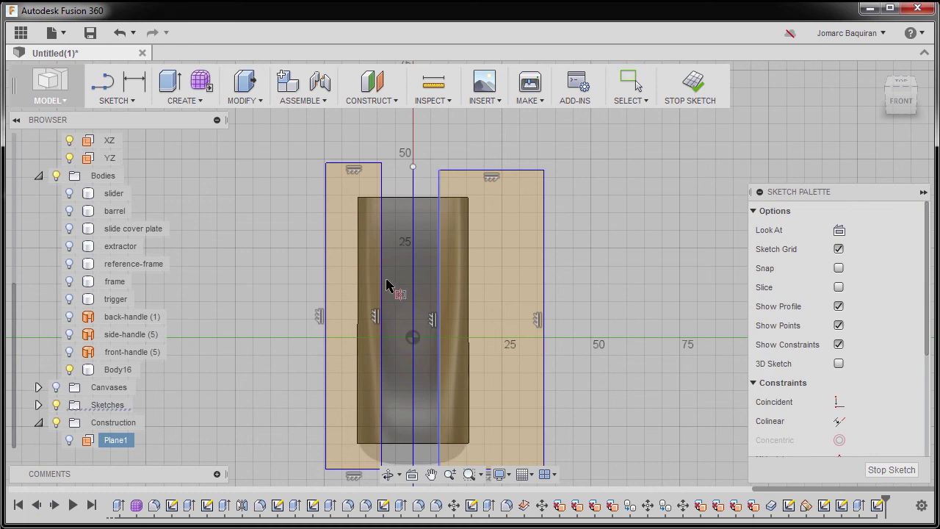
click(383, 283)
click(412, 286)
click(328, 285)
click(544, 284)
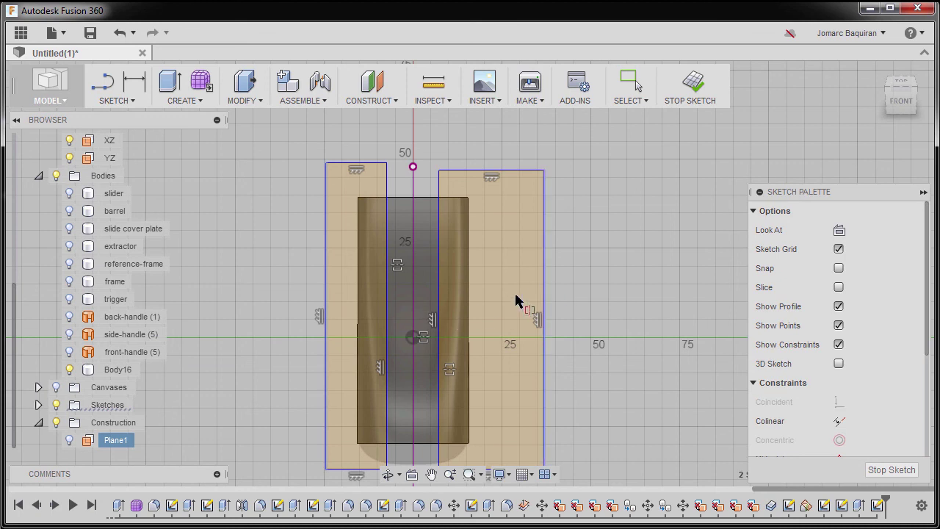
click(416, 300)
scroll(437, 250, down, 2)
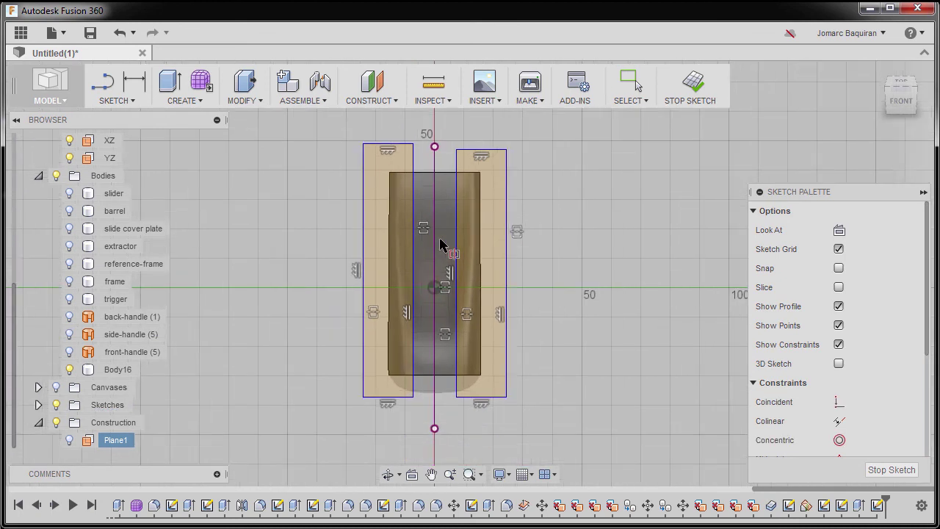
key(Escape)
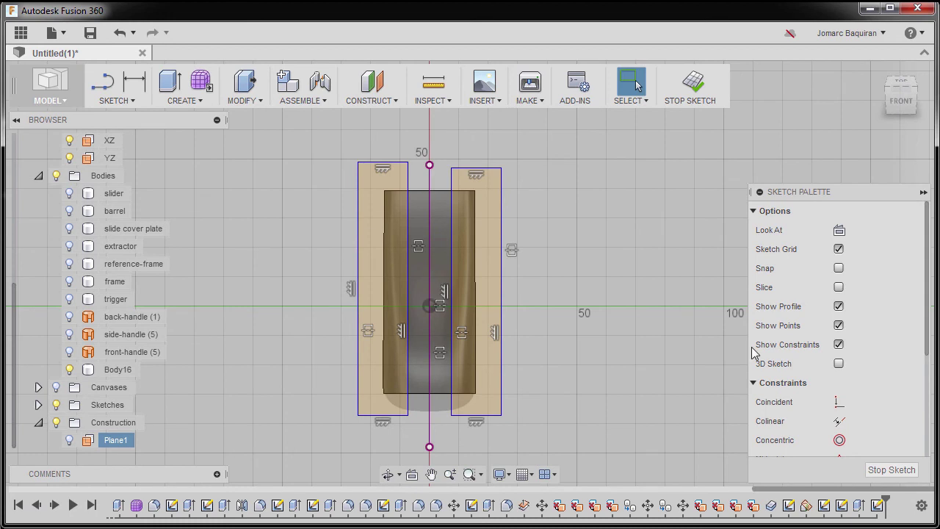
scroll(801, 351, down, 3)
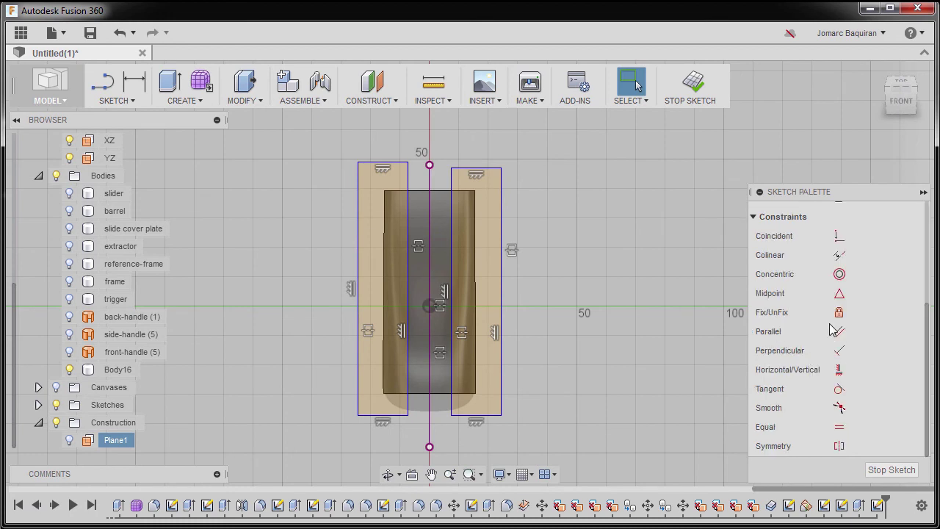
- Make the two rectangles' top edges colinear and their bottom edges colinear
click(839, 255)
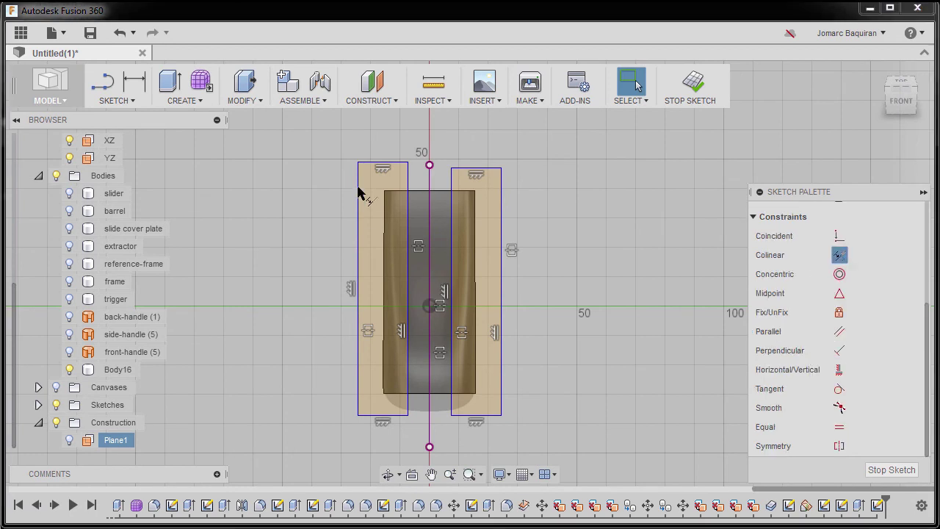
click(467, 170)
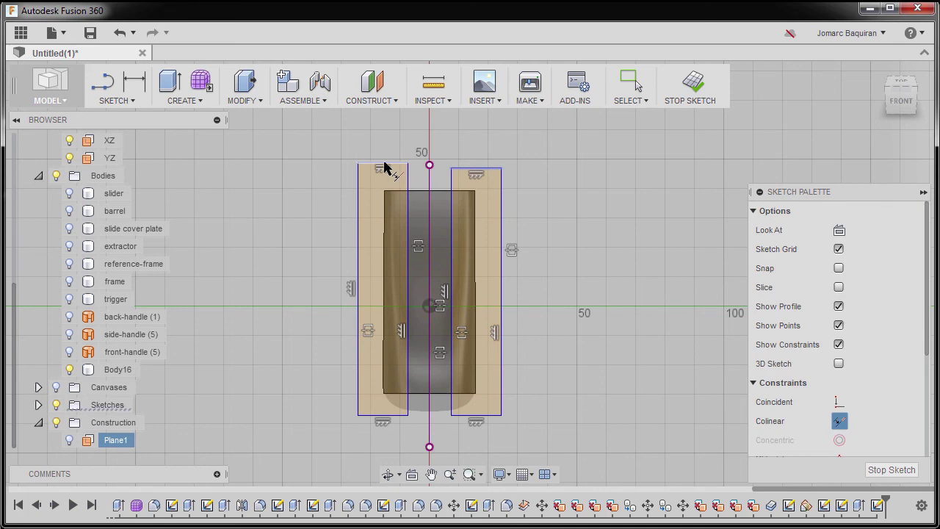
click(384, 162)
click(464, 415)
scroll(492, 317, up, 2)
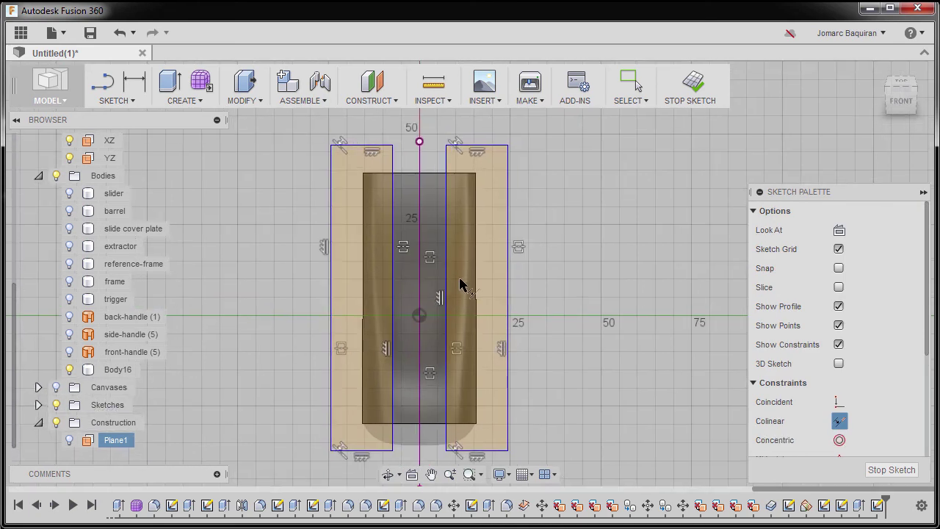
key(d)
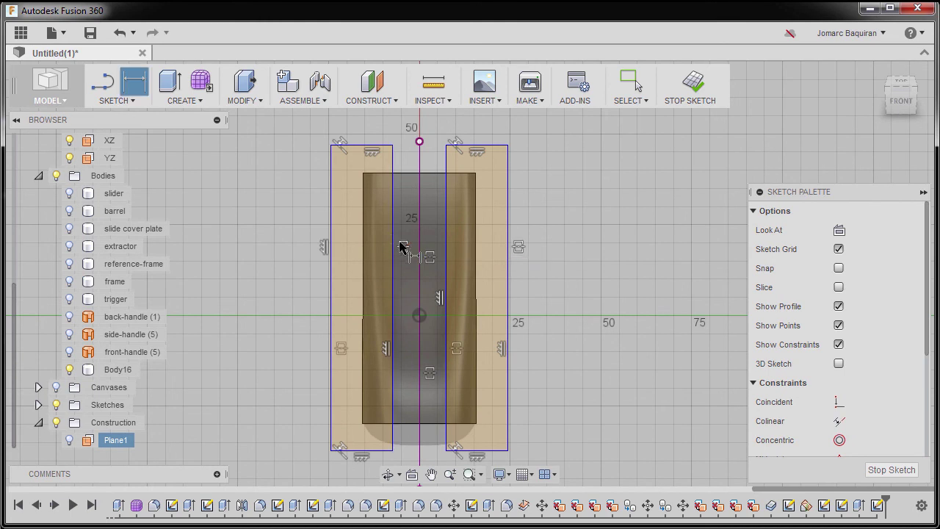
- Dimension the gap between the rectangles' inner edges to 23 mm, then start Extrude
click(395, 215)
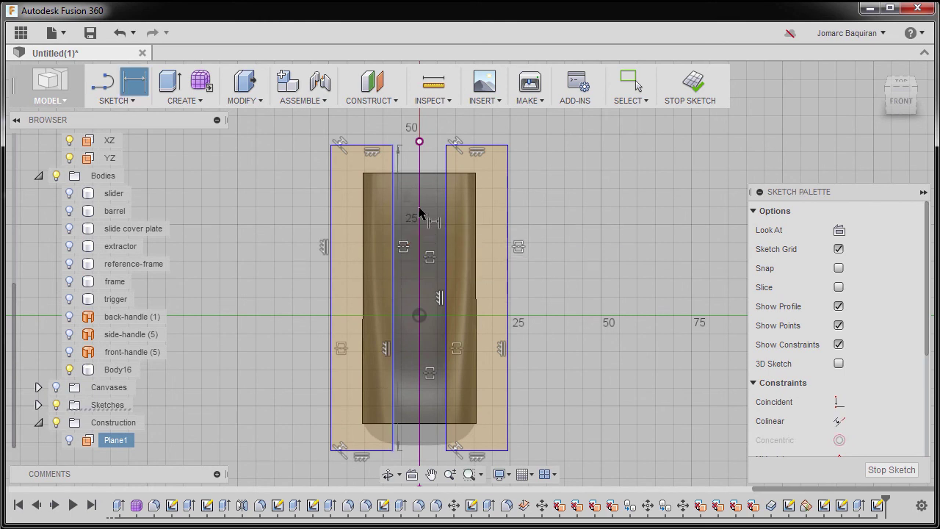
click(444, 210)
middle_drag(443, 211, 488, 339)
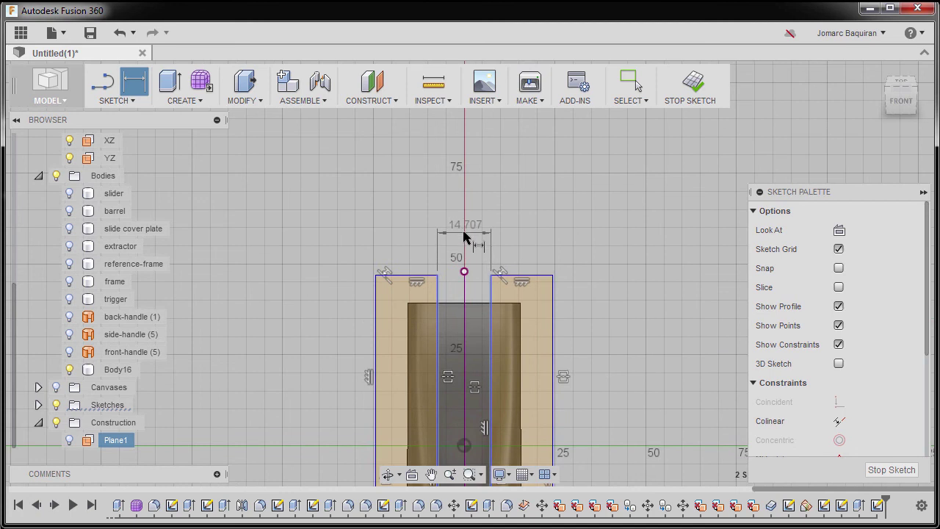
click(462, 230)
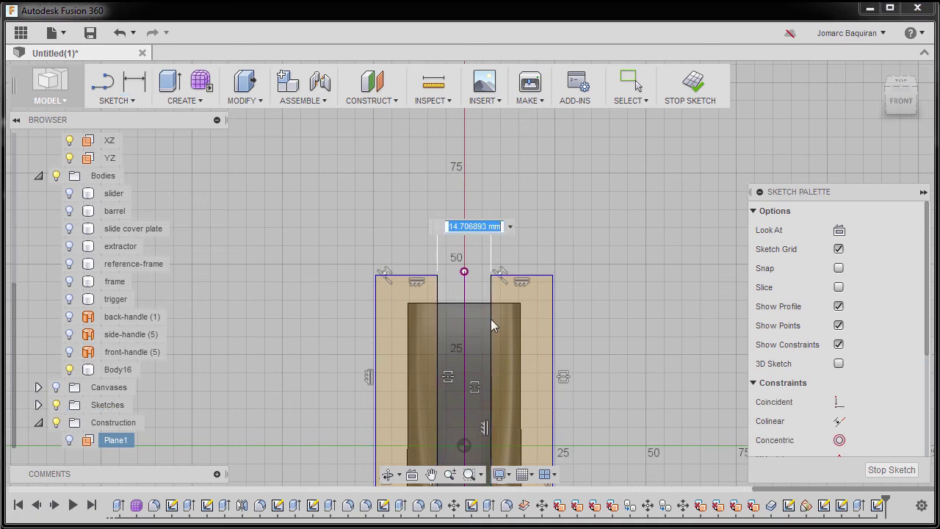
text(23)
key(Return)
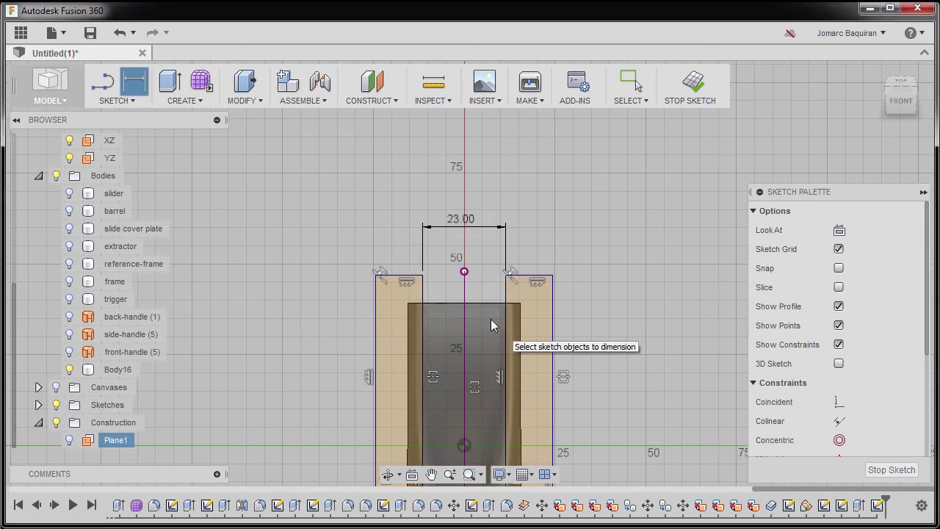
scroll(495, 248, down, 2)
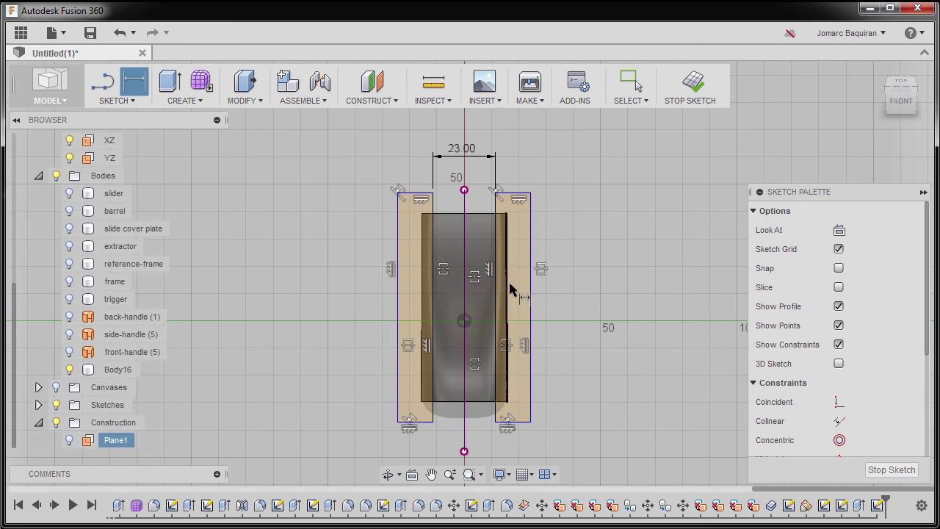
key(Escape)
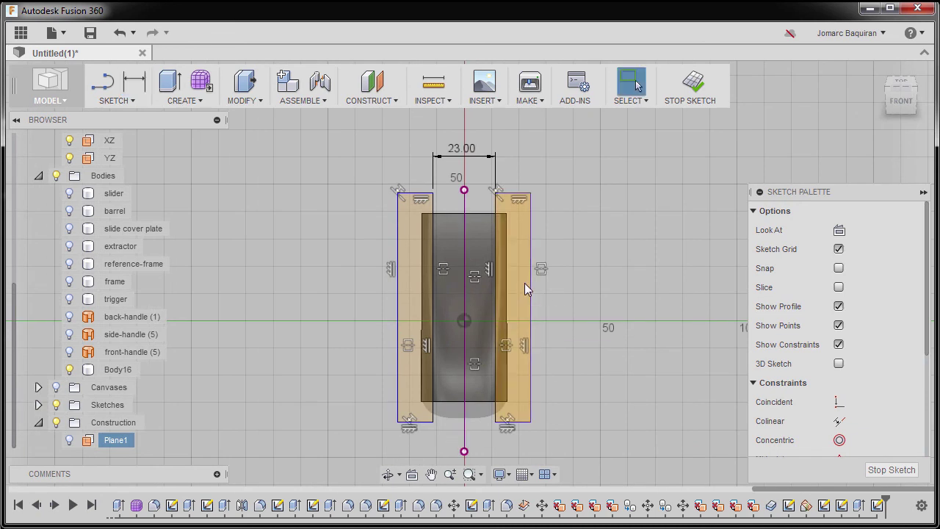
key(e)
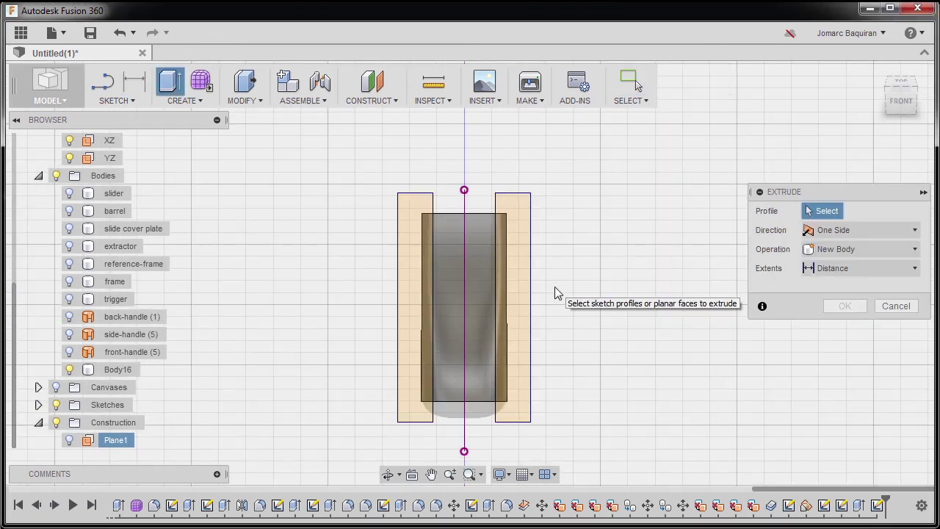
- Extrude both Plane1 rectangle profiles as a one-side Cut with Extents set to All
click(518, 292)
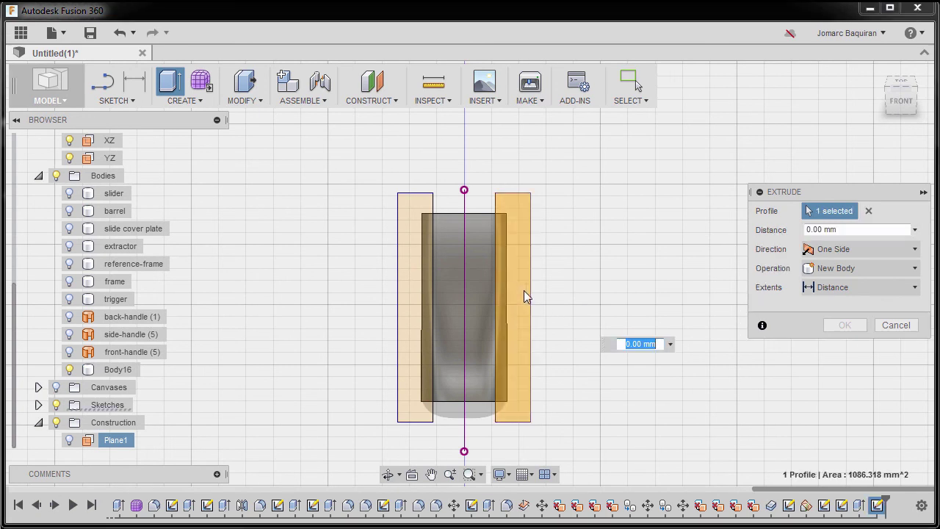
click(416, 265)
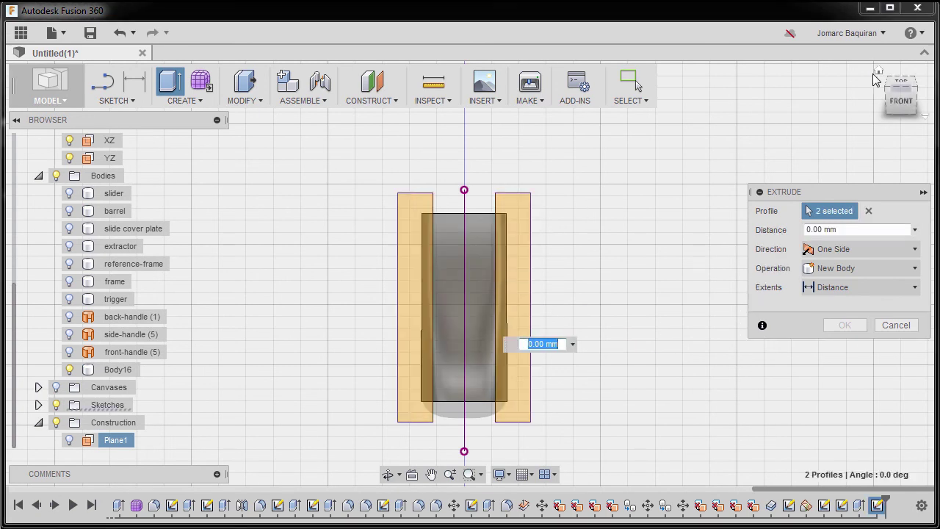
click(878, 74)
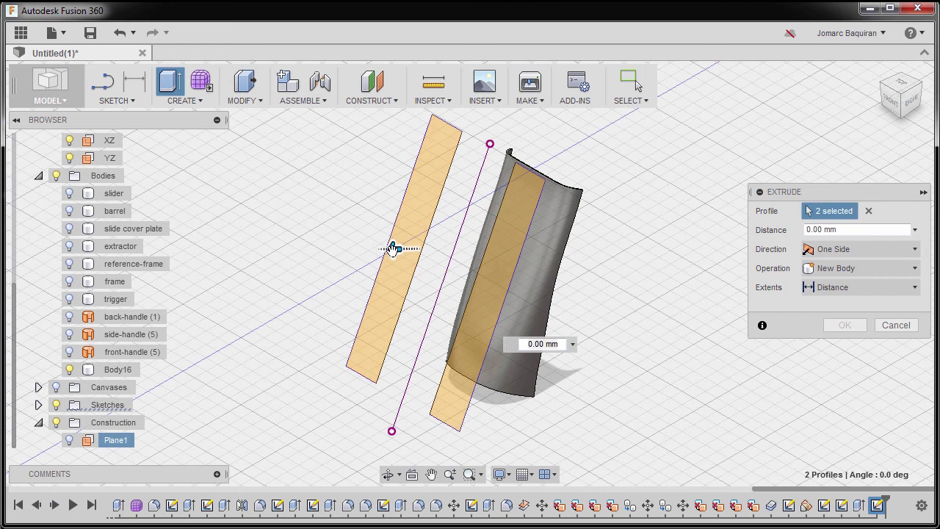
drag(393, 249, 511, 251)
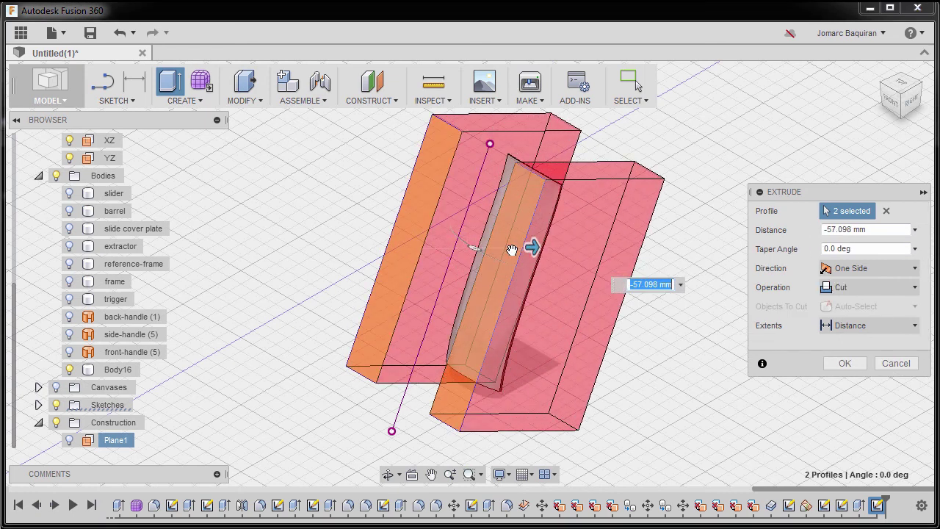
click(857, 336)
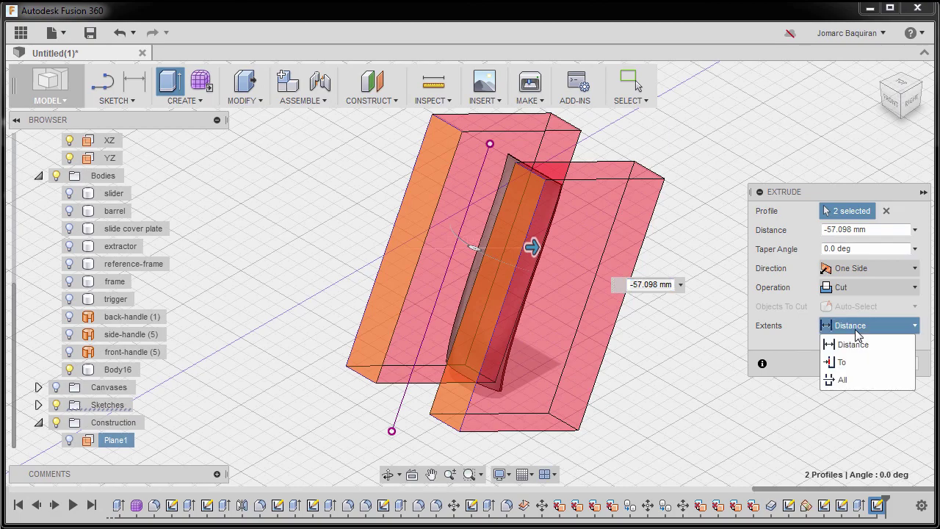
click(844, 379)
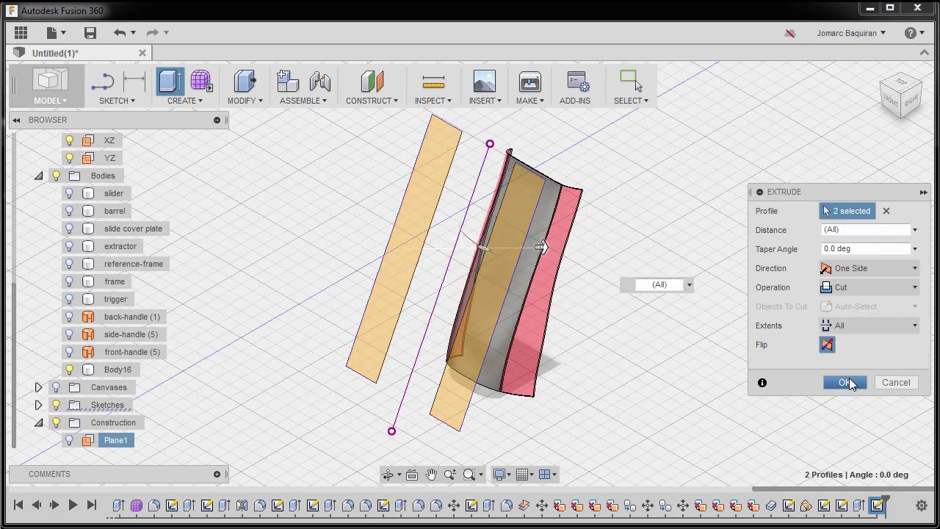